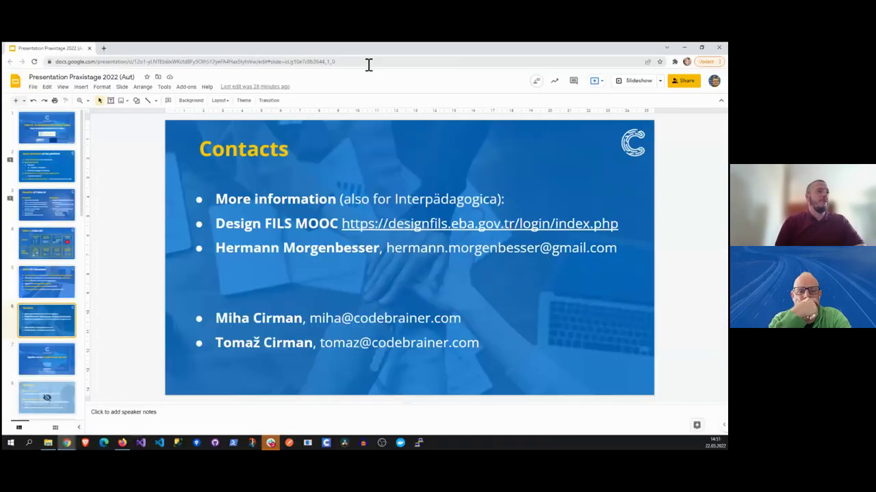
# - Close the Google Slides window to reveal the classroom dashboard and student workspace
pyautogui.click(720, 48)
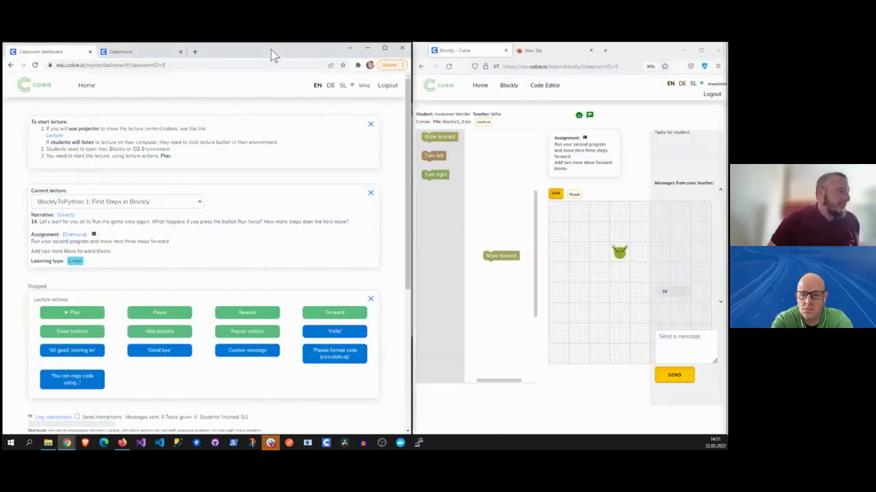
pyautogui.scroll(-2, 246, 248)
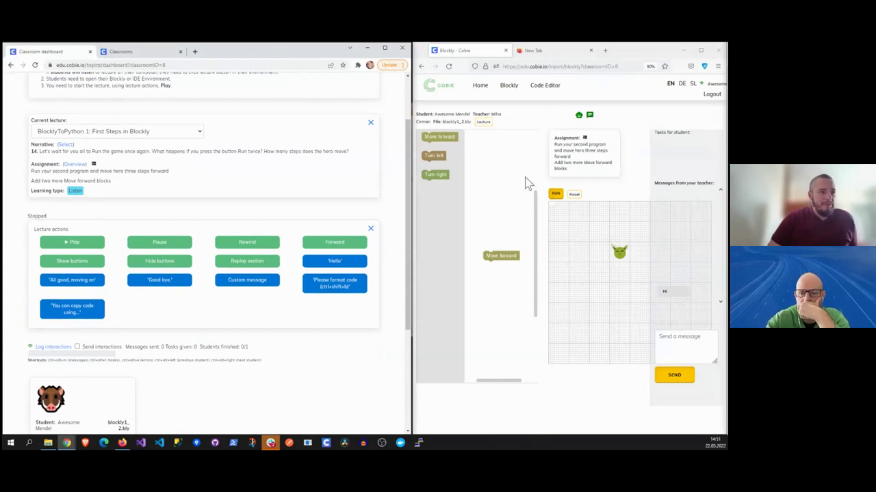
pyautogui.scroll(2, 267, 253)
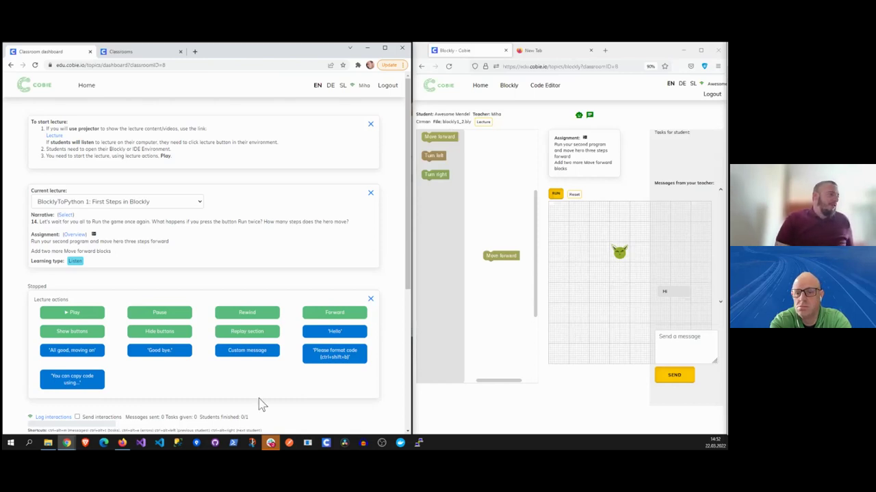
pyautogui.scroll(-3, 268, 365)
pyautogui.scroll(1, 267, 365)
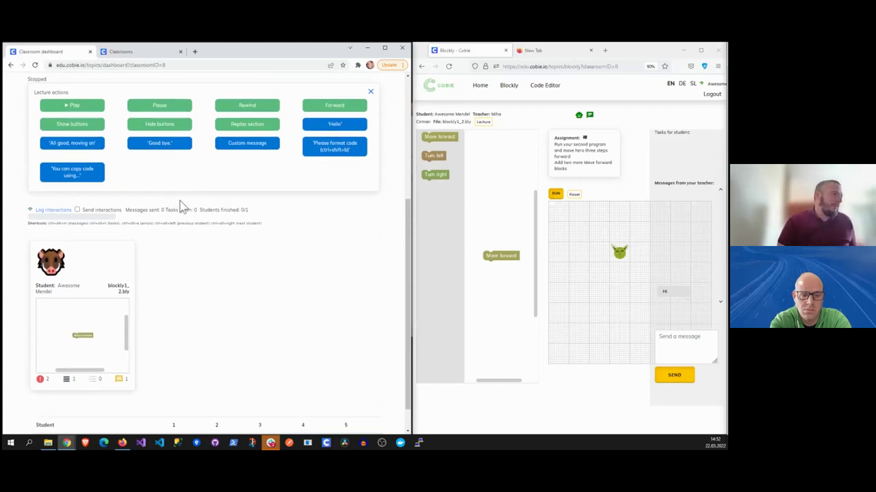
# - Open Demo 2's dashboard from the Classrooms list, then go back to the first dashboard tab
pyautogui.click(145, 53)
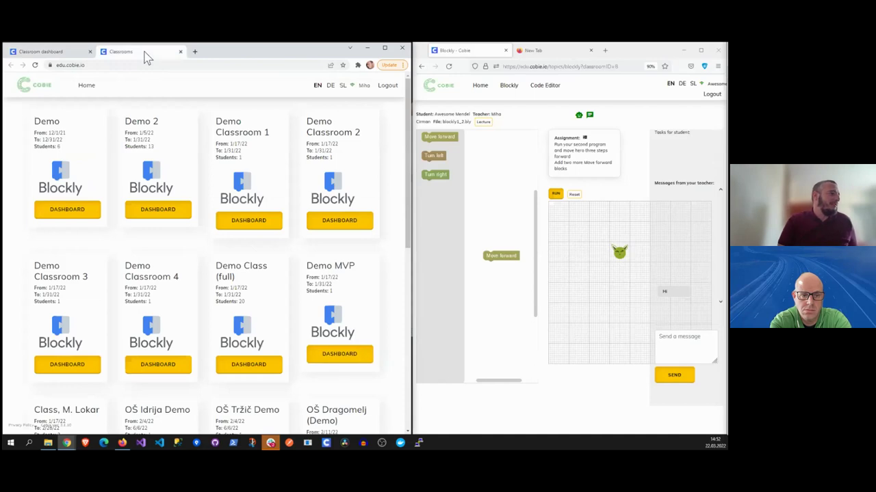
pyautogui.click(158, 217)
pyautogui.scroll(-2, 166, 320)
pyautogui.scroll(-10, 166, 319)
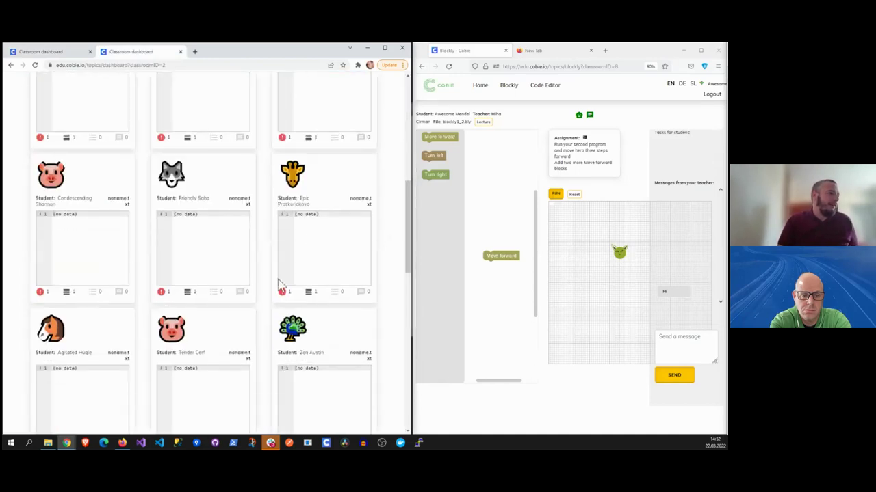
pyautogui.scroll(1, 197, 279)
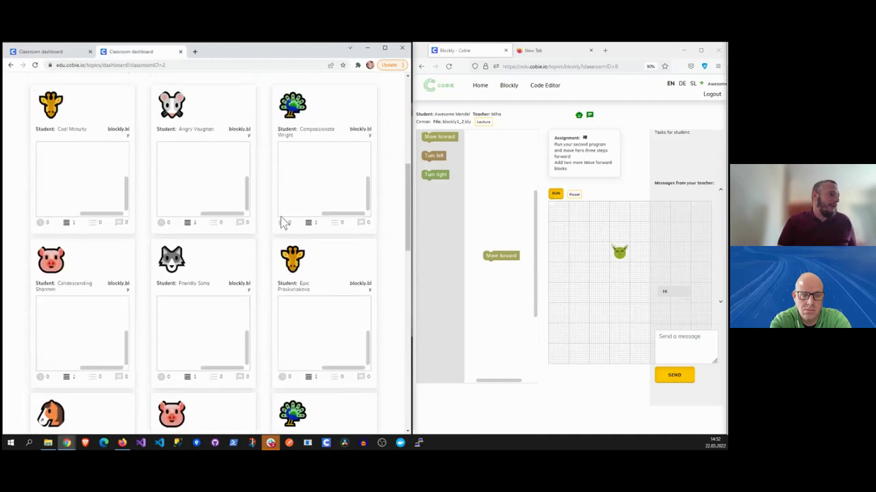
pyautogui.scroll(-3, 158, 342)
pyautogui.scroll(-1, 158, 343)
pyautogui.scroll(-1, 158, 344)
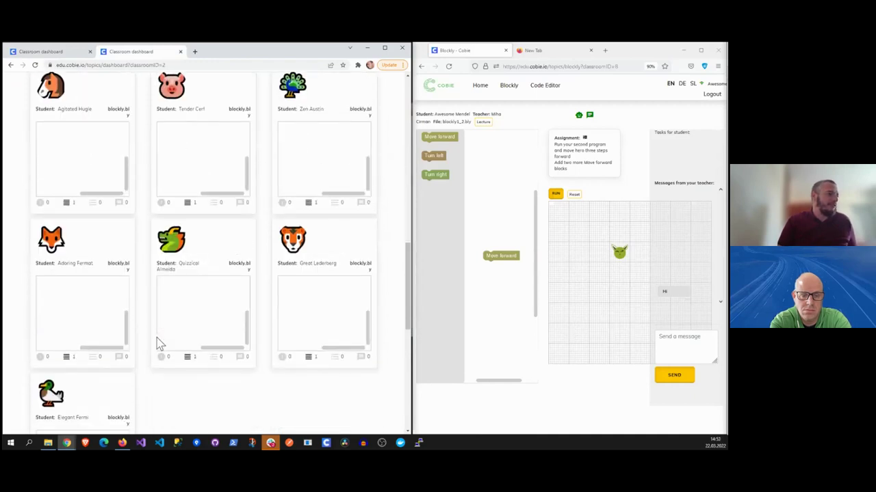
pyautogui.click(61, 52)
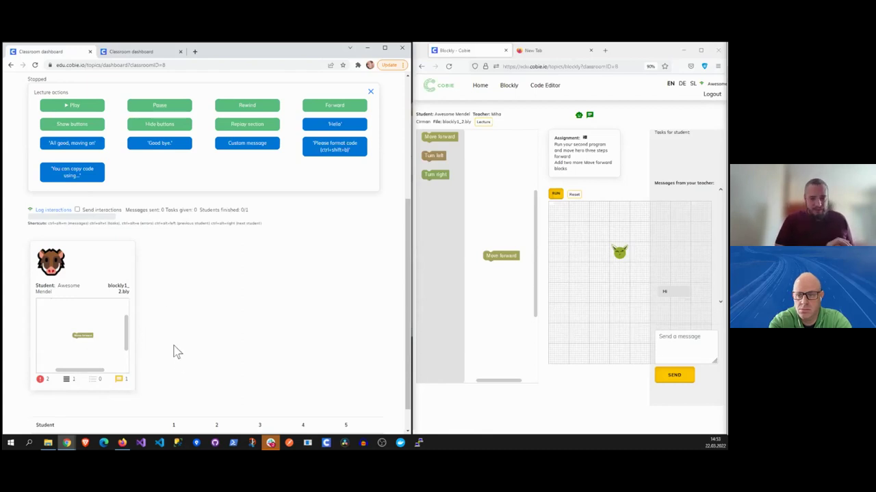
pyautogui.scroll(3, 212, 285)
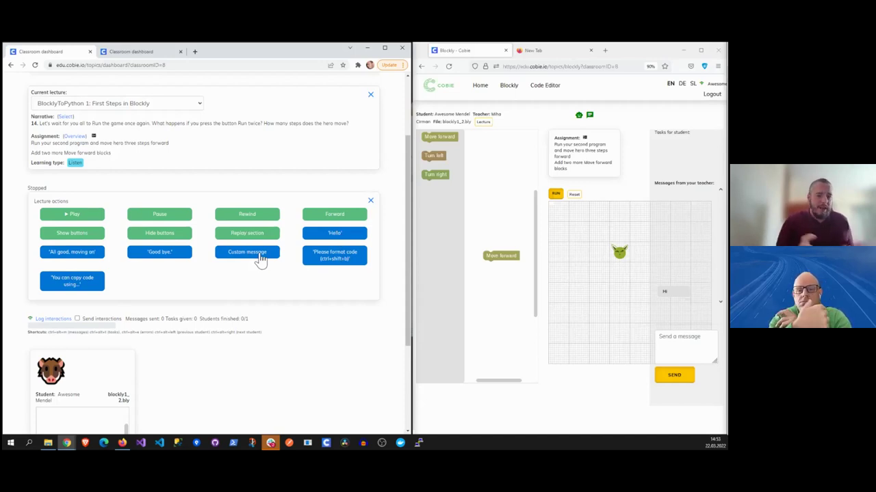
pyautogui.scroll(-2, 117, 362)
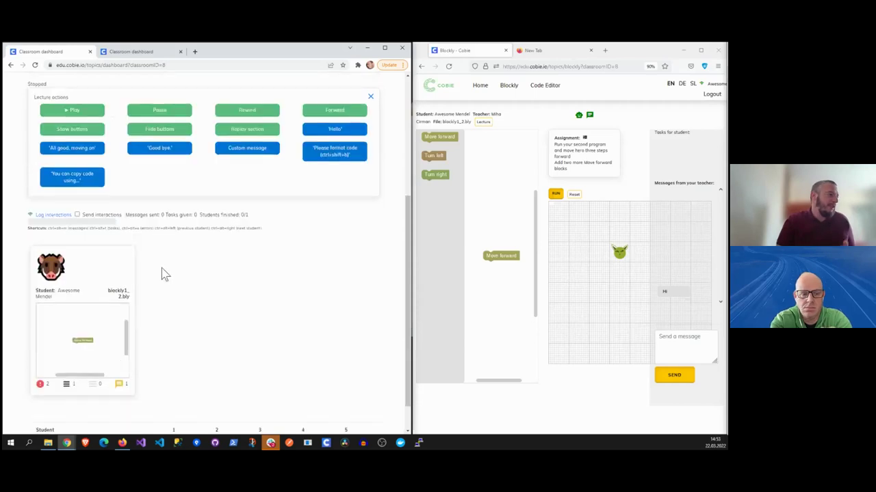
# - Open Awesome Mendel's student card to show its detail panel
pyautogui.click(114, 264)
pyautogui.scroll(-3, 175, 298)
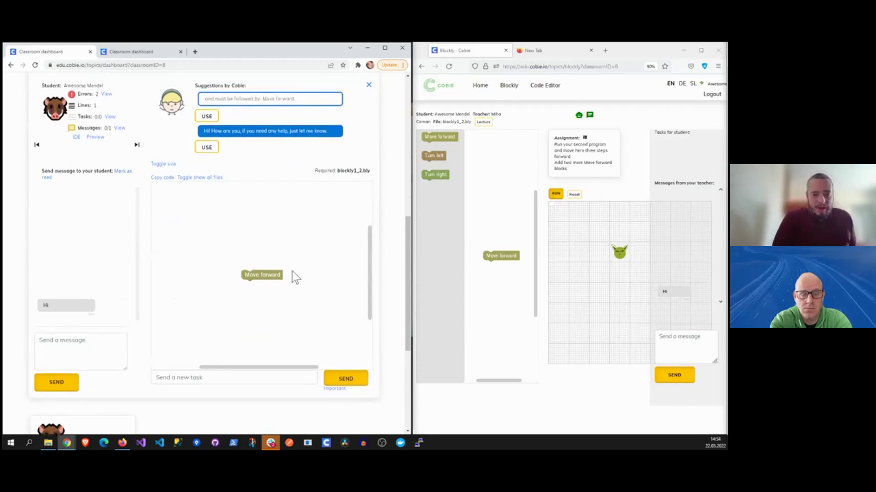
pyautogui.scroll(2, 292, 277)
pyautogui.scroll(3, 292, 277)
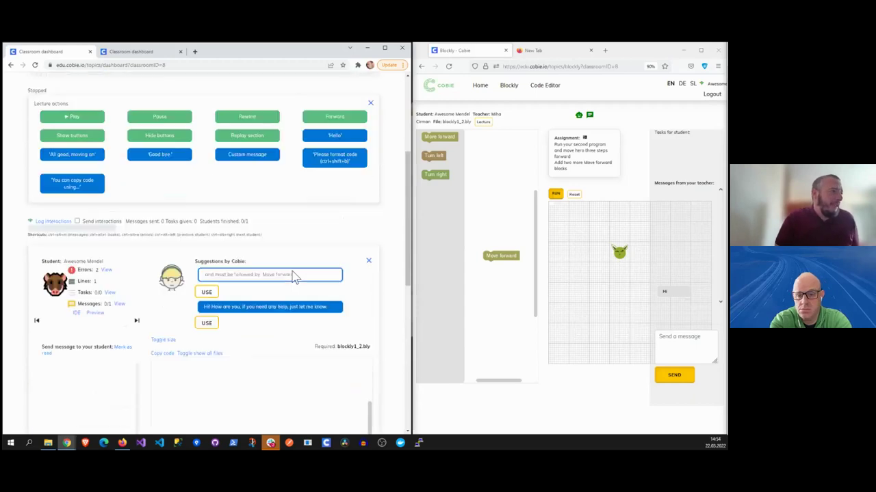
pyautogui.scroll(4, 293, 276)
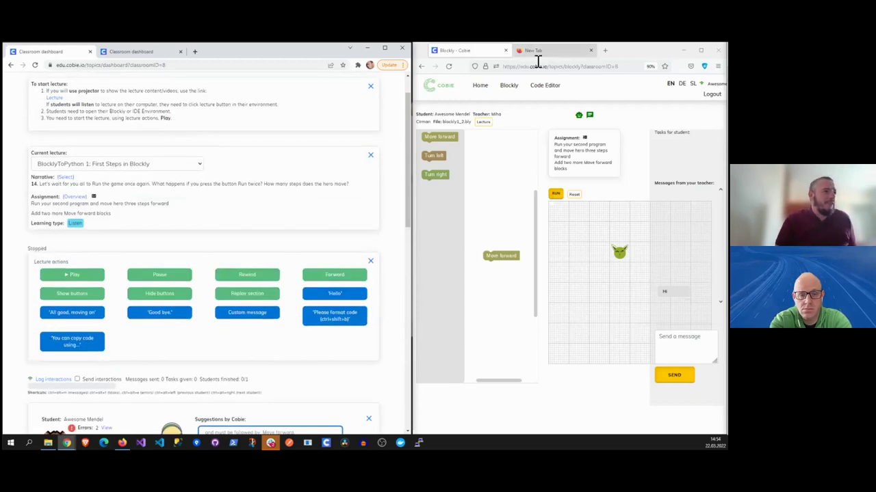
# - Open the Lecture view in the student's browser, close the extra New Tab, and start the lecture
pyautogui.click(485, 124)
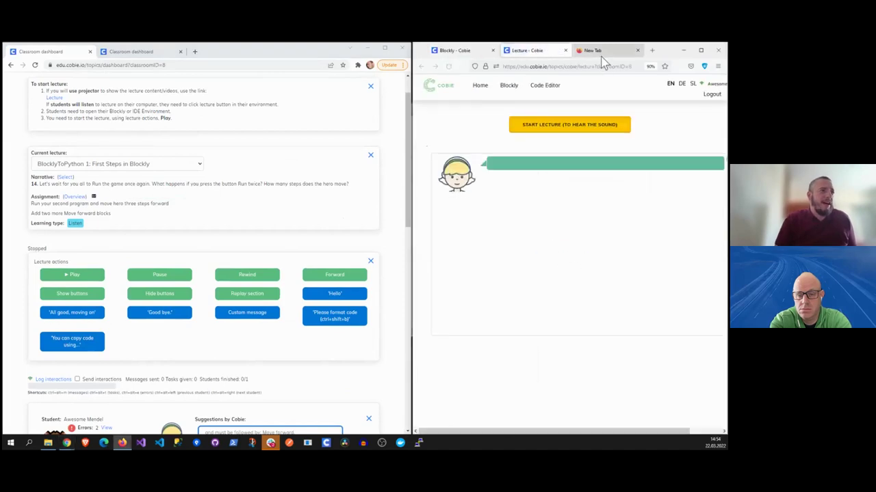
pyautogui.click(602, 54)
pyautogui.click(637, 50)
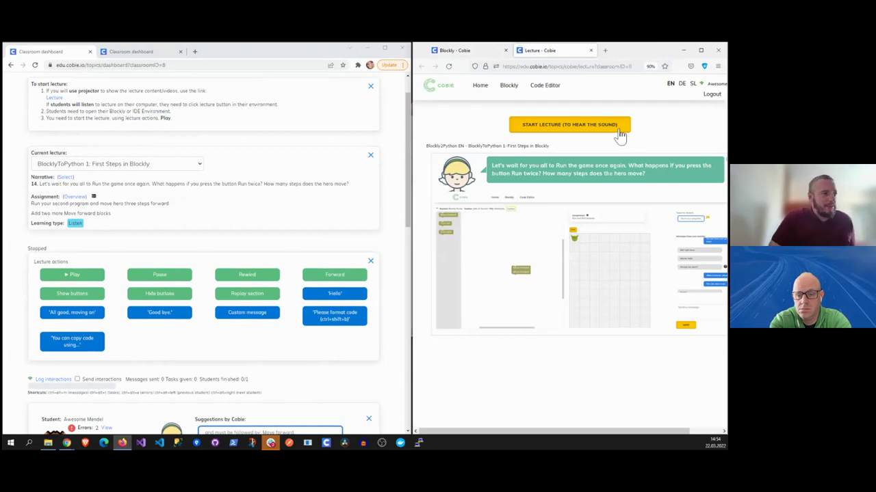
pyautogui.click(570, 126)
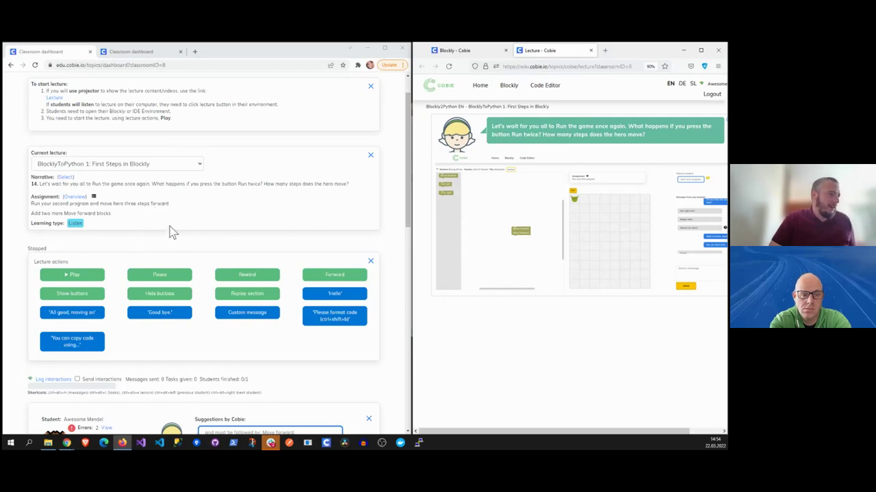
# - Jump the lecture to narrative scene 11 from the Select Scene Part list
pyautogui.click(65, 177)
pyautogui.scroll(-2, 203, 280)
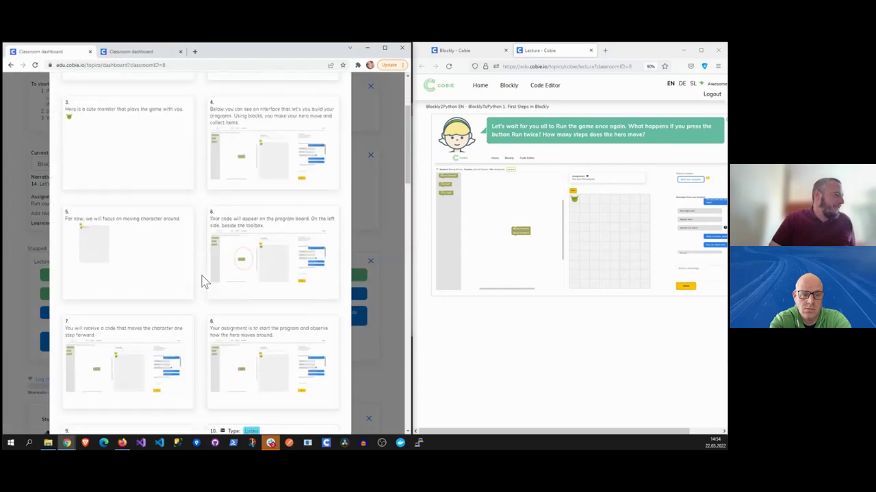
pyautogui.scroll(-3, 204, 280)
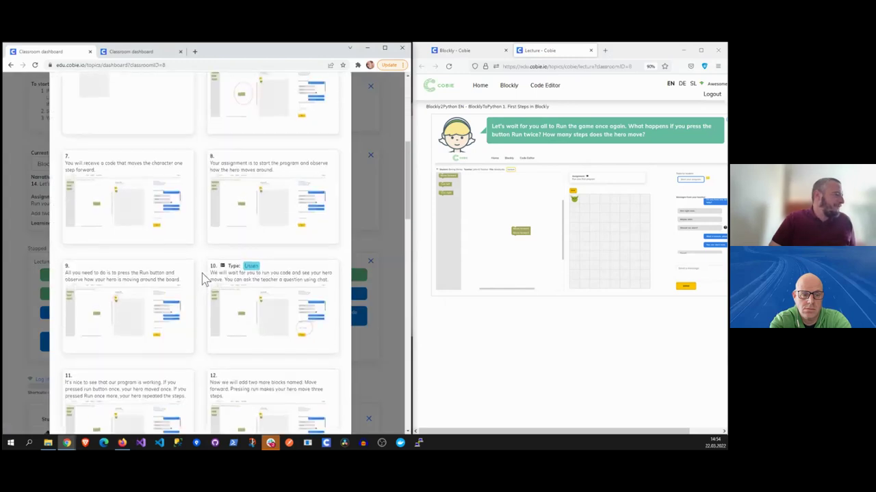
pyautogui.scroll(-1, 203, 280)
pyautogui.scroll(-1, 204, 275)
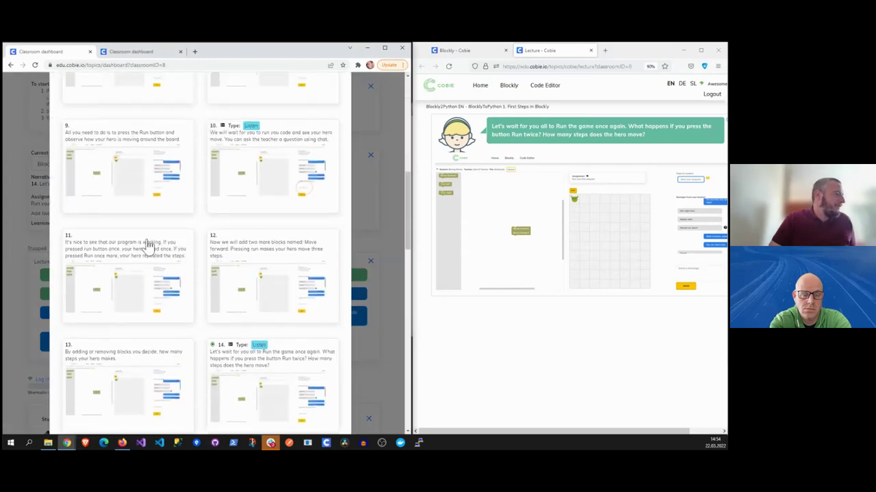
pyautogui.click(106, 242)
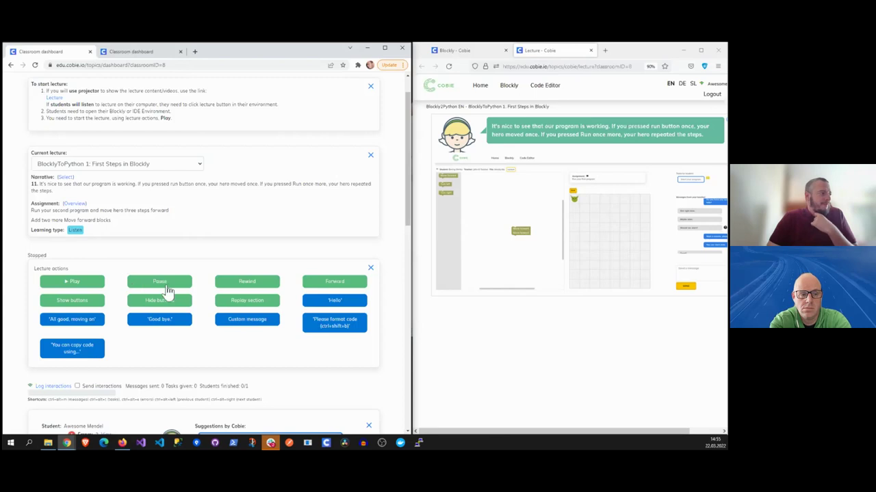
# - Rewind the lecture to step 10 and play it
pyautogui.click(248, 282)
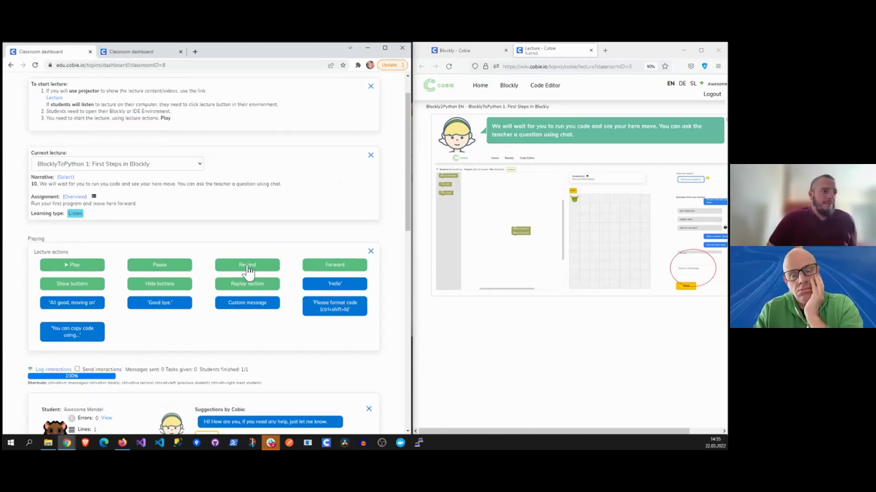
pyautogui.click(248, 272)
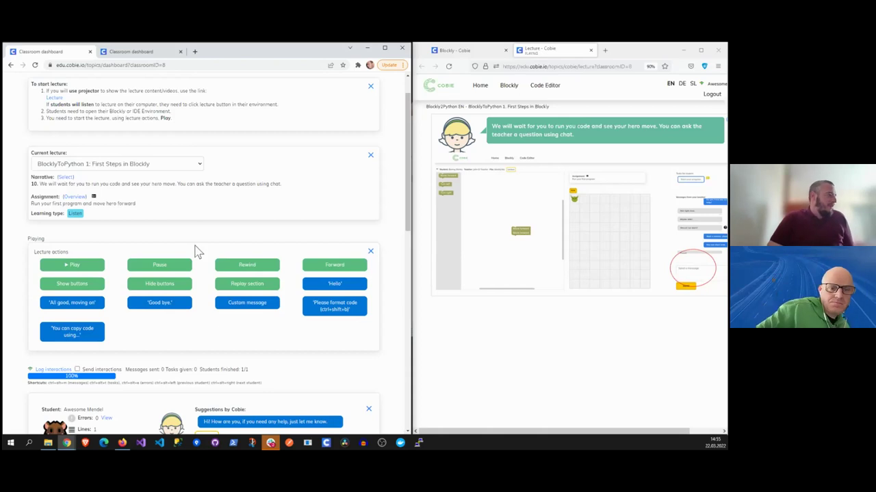
pyautogui.scroll(-2, 146, 224)
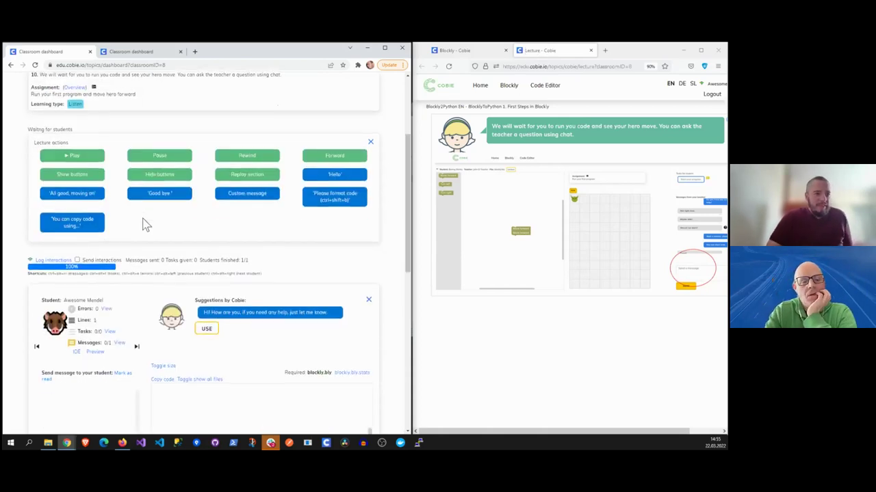
pyautogui.scroll(-2, 146, 225)
pyautogui.scroll(-1, 146, 222)
pyautogui.scroll(-1, 143, 221)
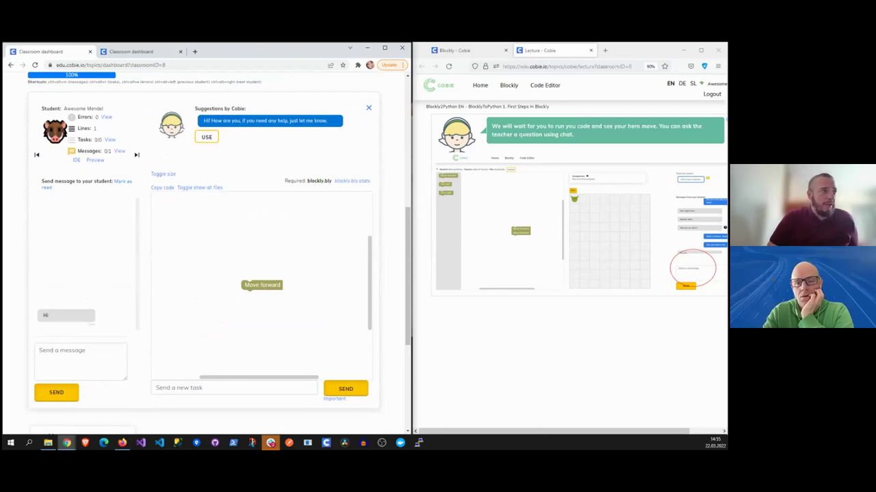
# - Drag two more Move forward blocks into the student's Blockly program
pyautogui.click(483, 54)
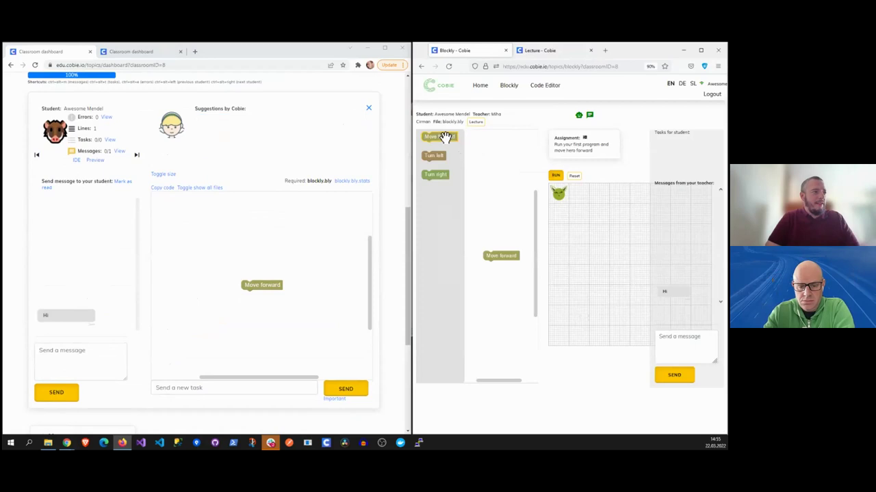
pyautogui.moveTo(446, 136); pyautogui.dragTo(506, 240)
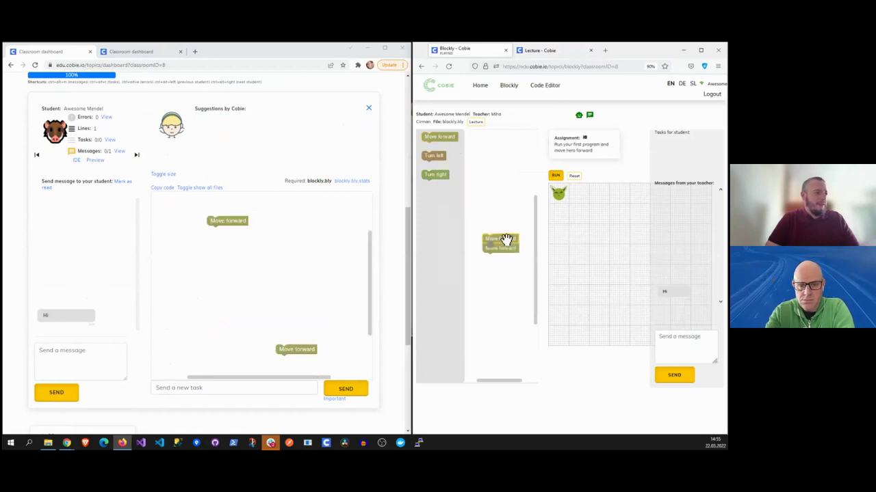
pyautogui.moveTo(445, 137); pyautogui.dragTo(502, 263)
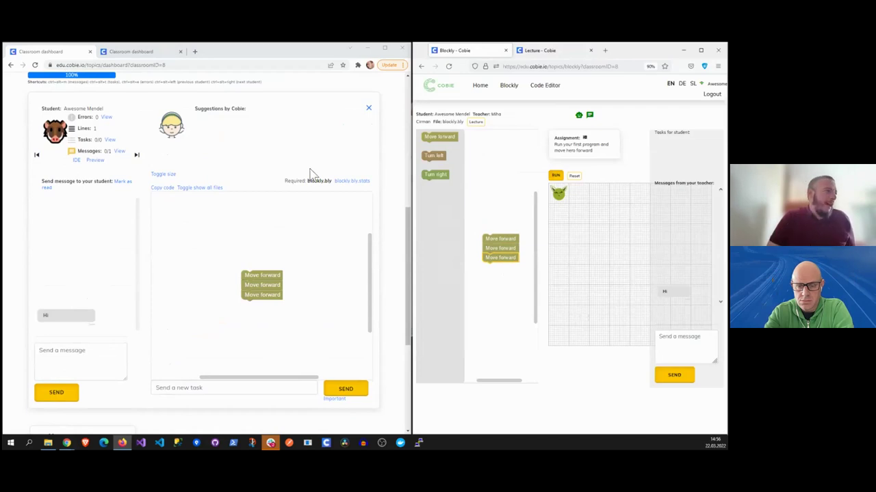
# - Close the student detail panel and jump the lecture to scene part 14
pyautogui.click(367, 109)
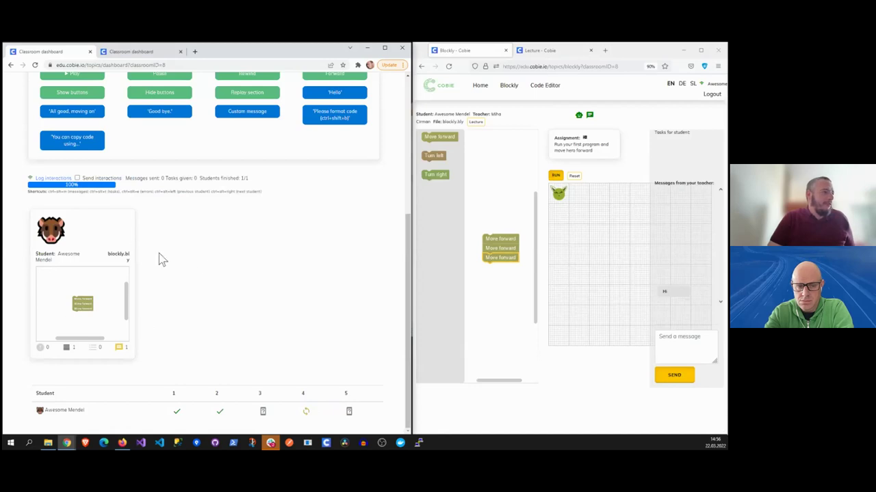
pyautogui.scroll(1, 183, 249)
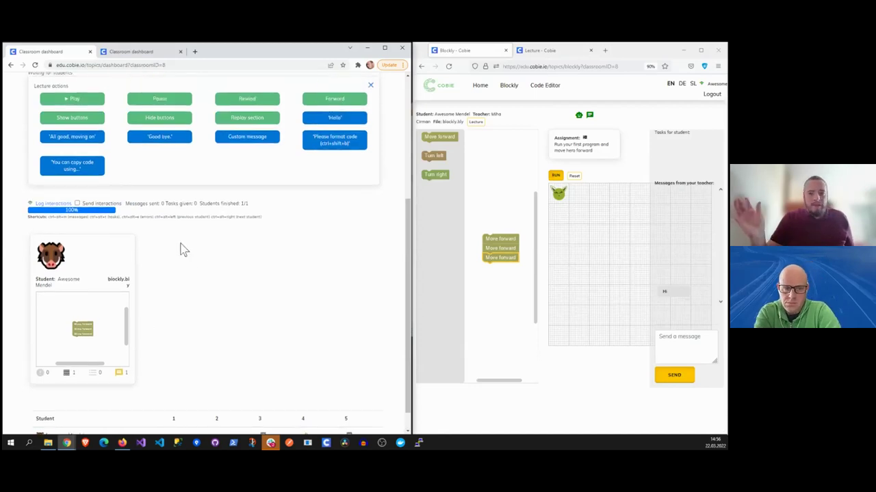
pyautogui.scroll(1, 181, 273)
pyautogui.scroll(2, 180, 290)
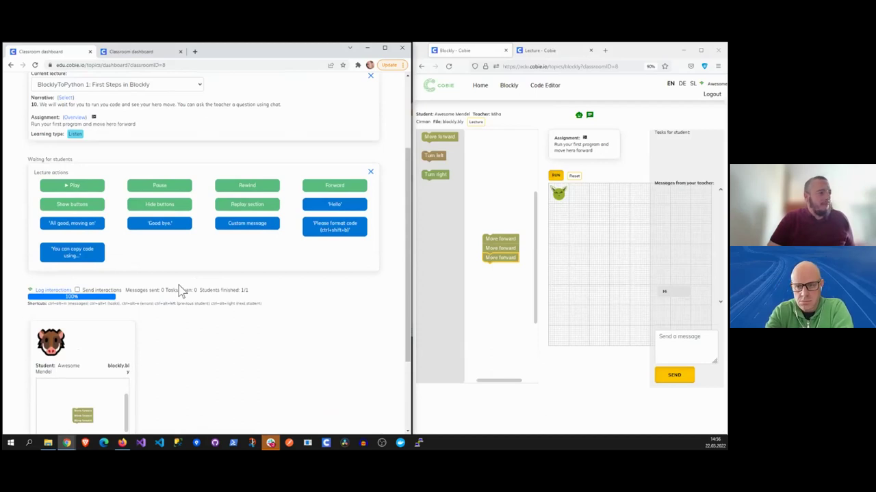
pyautogui.scroll(-1, 181, 291)
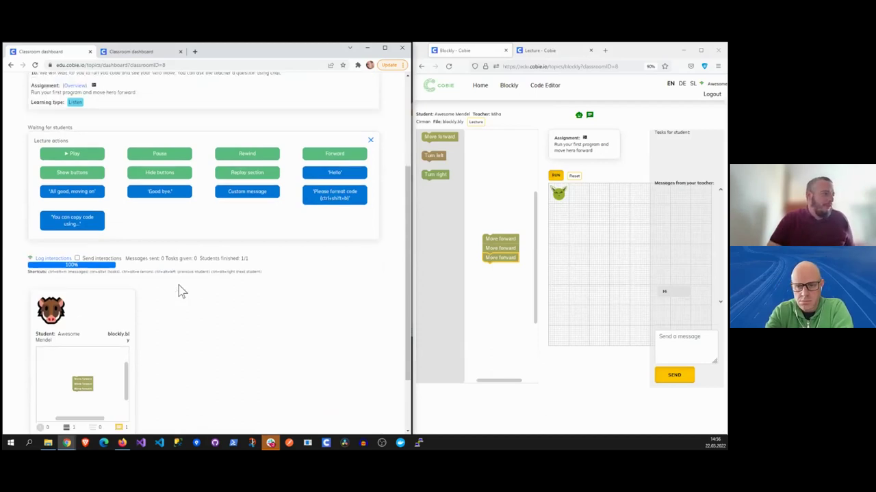
pyautogui.scroll(-2, 181, 291)
pyautogui.scroll(1, 182, 291)
pyautogui.scroll(2, 181, 290)
pyautogui.scroll(1, 181, 290)
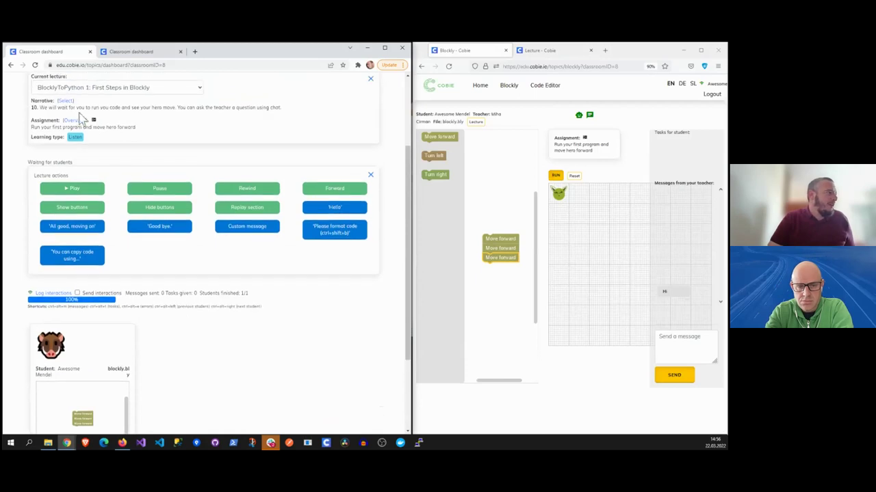
pyautogui.click(66, 101)
pyautogui.scroll(-2, 176, 305)
pyautogui.scroll(-2, 177, 307)
pyautogui.scroll(-3, 177, 307)
pyautogui.scroll(-2, 178, 309)
pyautogui.scroll(-1, 177, 309)
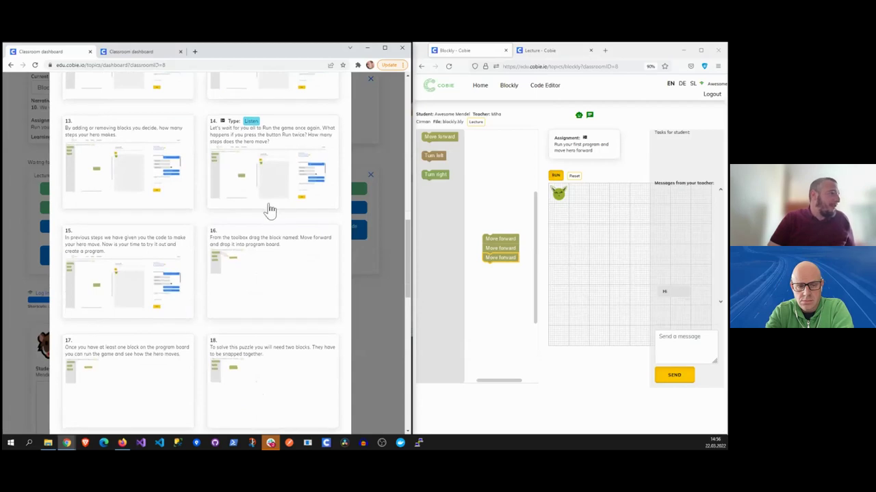
pyautogui.scroll(-2, 229, 294)
pyautogui.scroll(2, 229, 294)
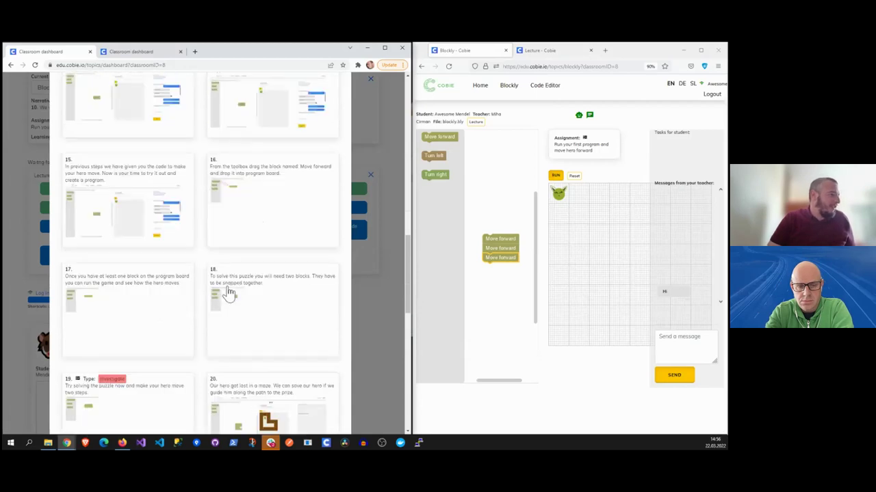
pyautogui.click(294, 132)
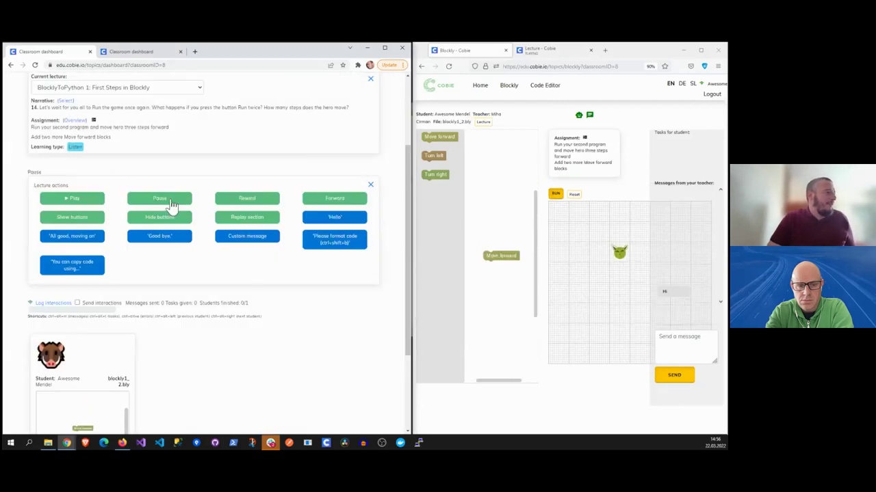
pyautogui.scroll(-2, 180, 305)
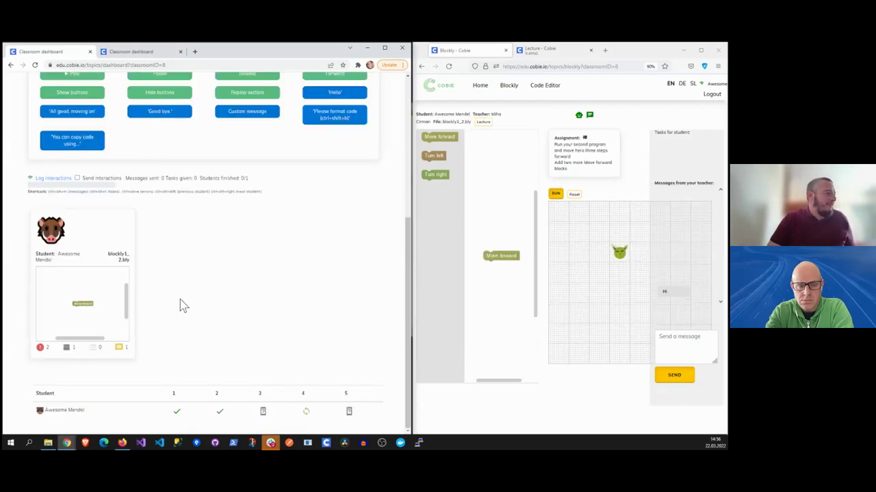
# - Show Awesome Mendel's errors, then replace the student's block with two stacked Move forward blocks
pyautogui.click(93, 235)
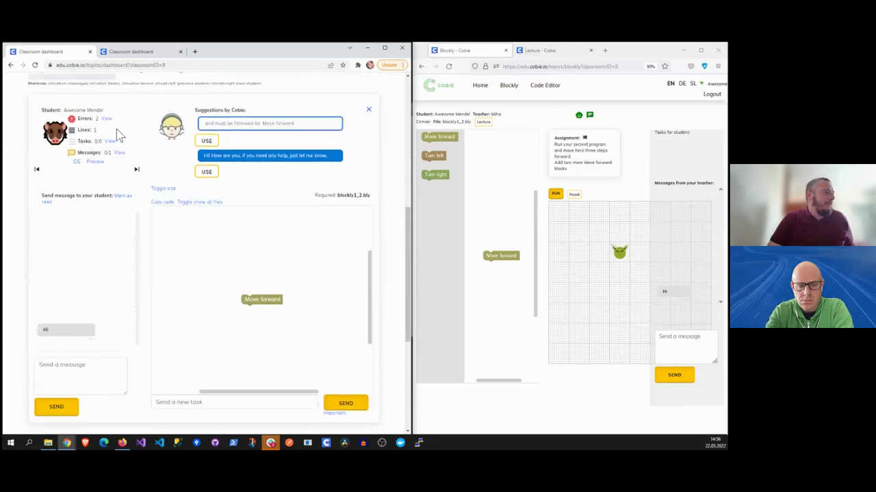
pyautogui.click(84, 119)
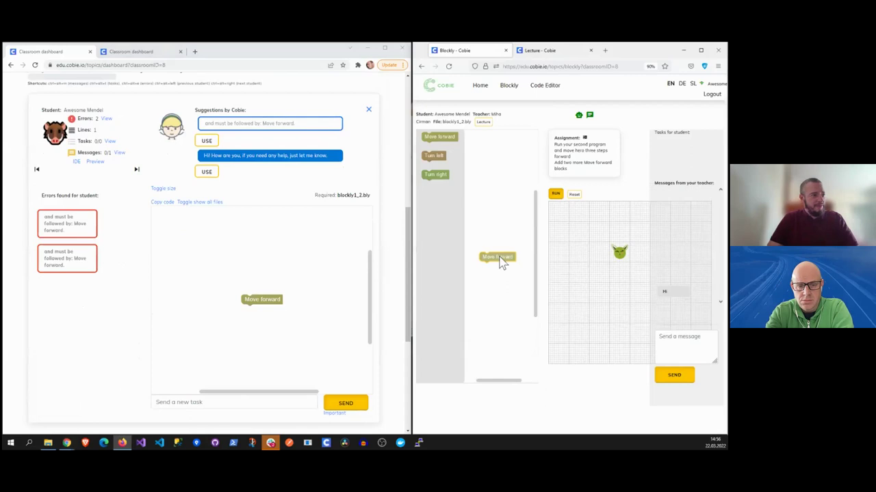
pyautogui.moveTo(502, 256); pyautogui.dragTo(441, 274)
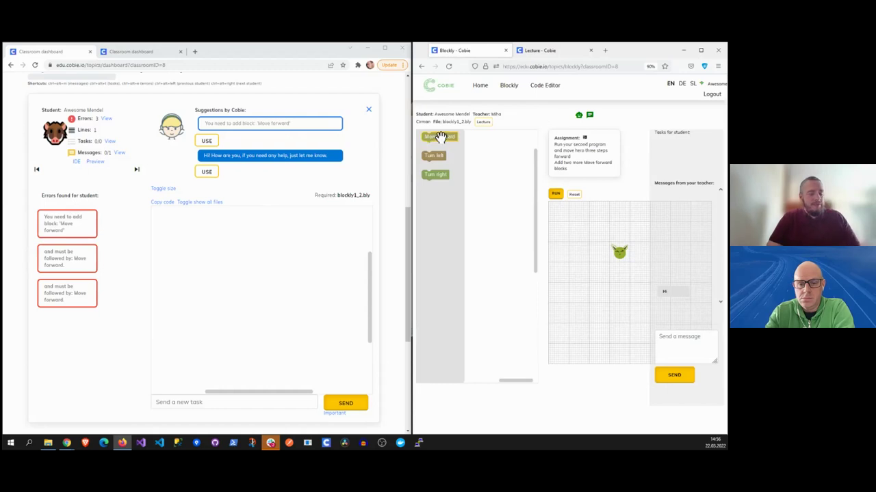
pyautogui.moveTo(441, 137); pyautogui.dragTo(491, 187)
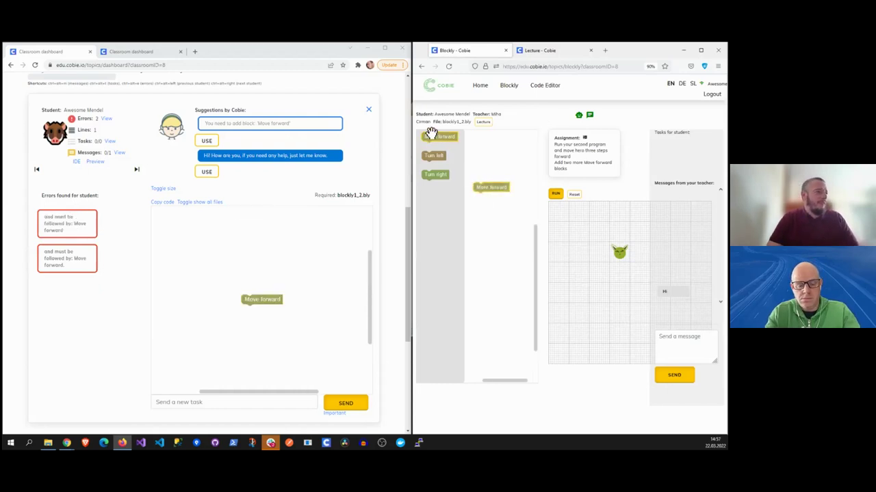
pyautogui.moveTo(430, 134); pyautogui.dragTo(491, 196)
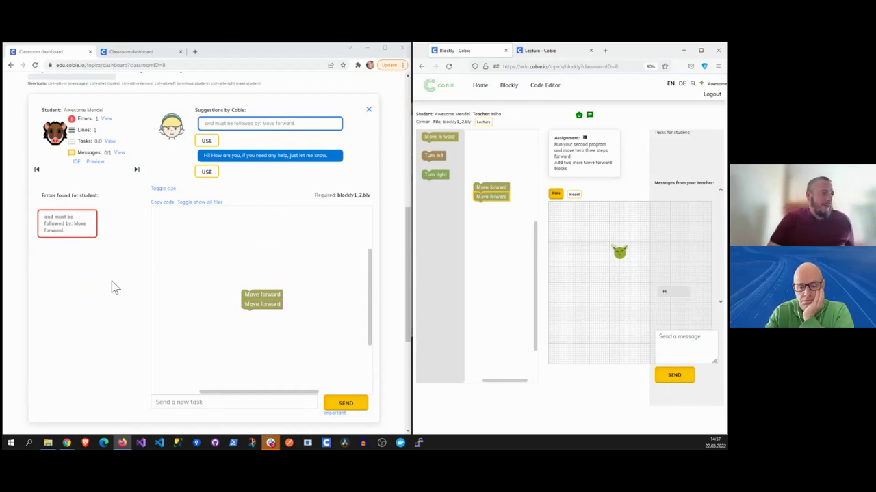
pyautogui.scroll(-1, 143, 273)
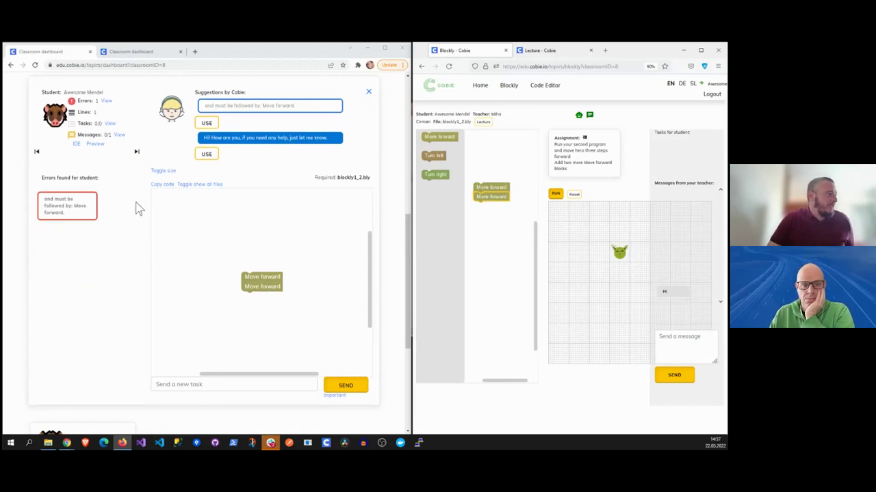
# - Send 'Hello!' from the student's chat and dismiss the dashboard's new-message notification
pyautogui.click(92, 142)
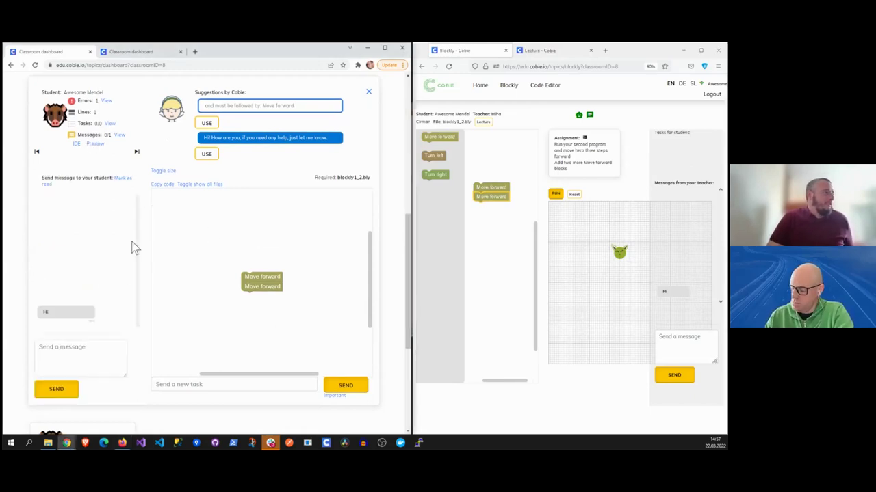
pyautogui.click(671, 337)
pyautogui.write('Hello')
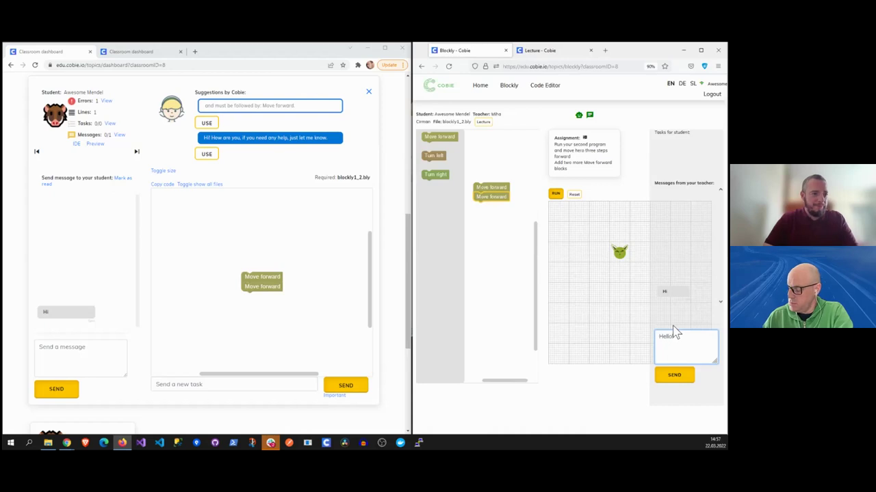
pyautogui.press('Return')
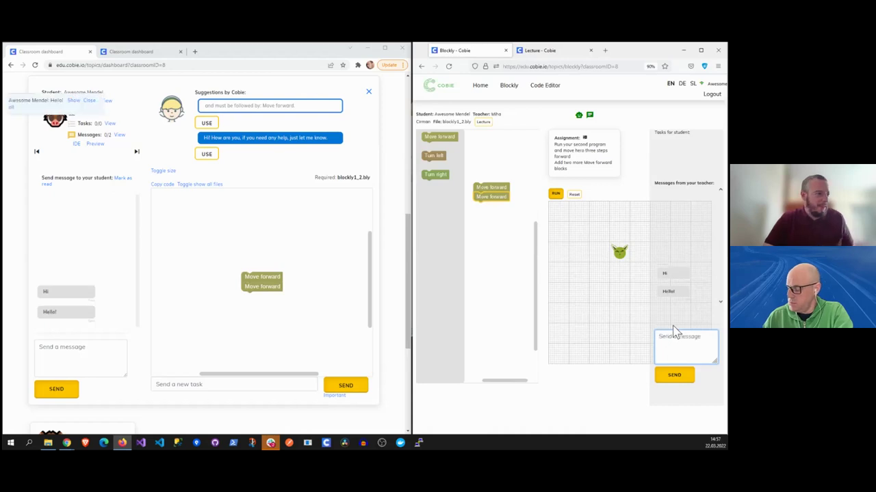
pyautogui.click(78, 350)
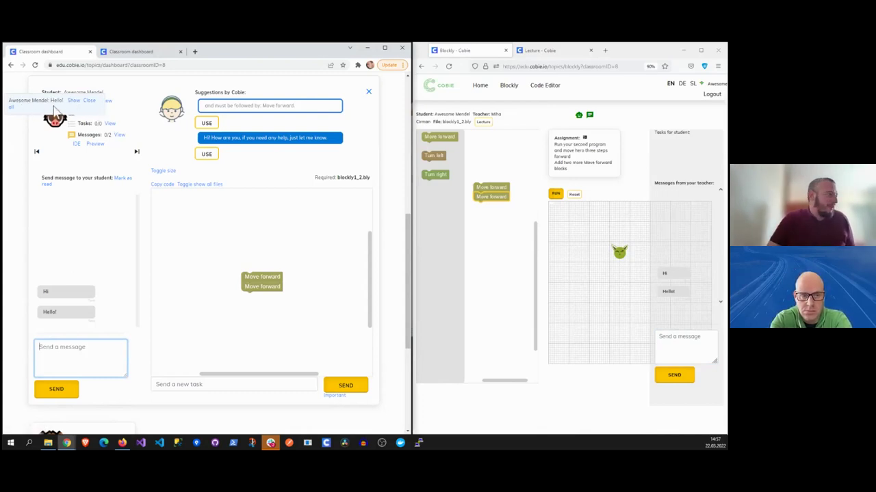
pyautogui.click(90, 104)
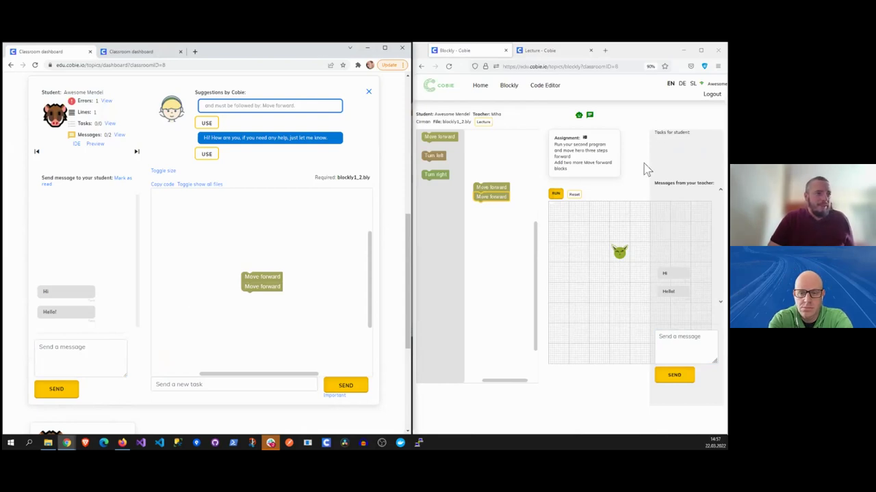
# - Send the student the task 'Can you add a new block?', then close it from the task list
pyautogui.click(232, 383)
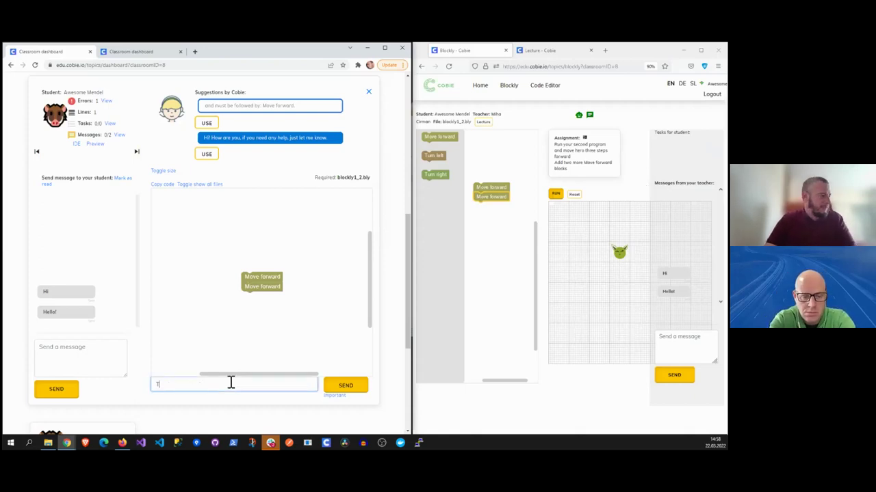
pyautogui.write('Co')
pyautogui.write(' you add a new block?')
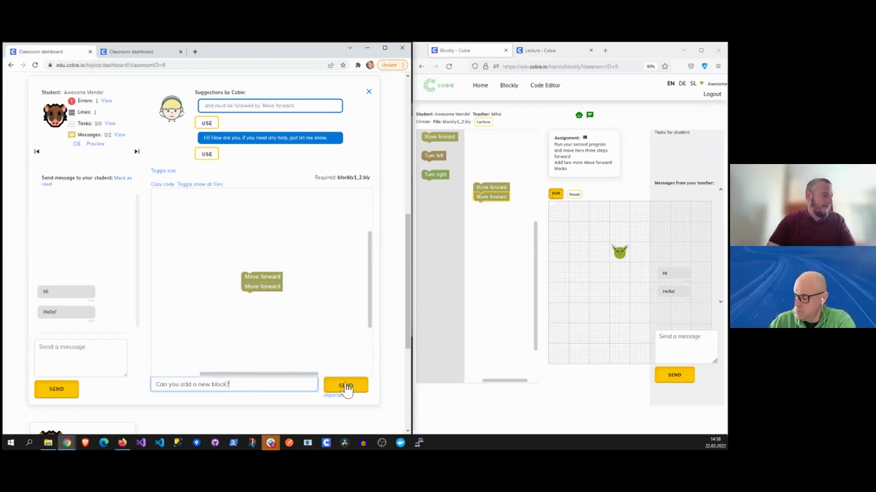
pyautogui.click(344, 385)
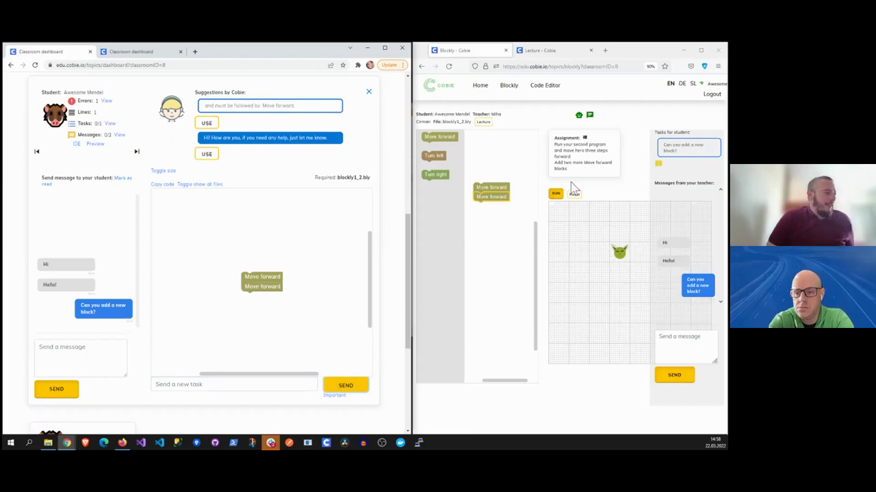
pyautogui.click(96, 124)
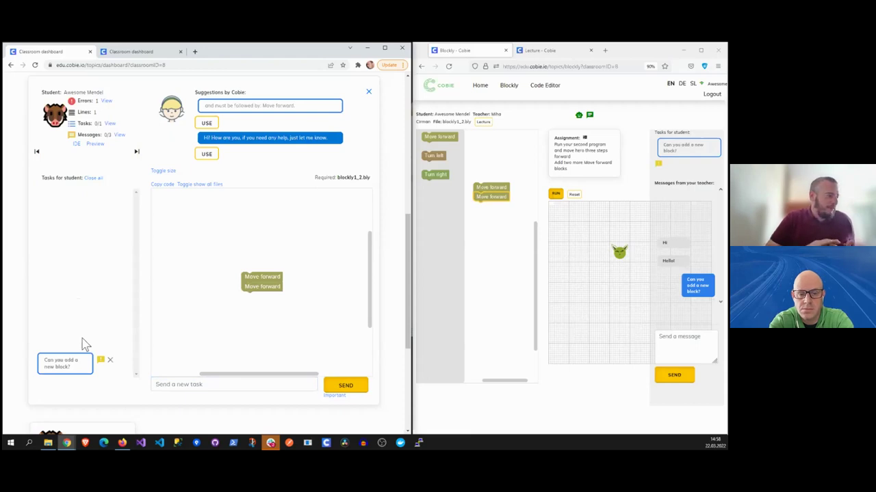
pyautogui.click(110, 361)
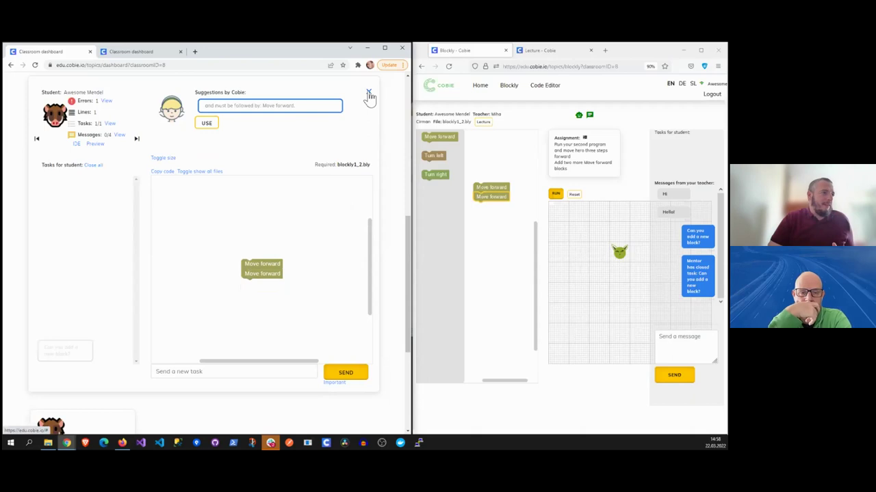
# - Close the student panel and set the current lecture to 'BlocklyToPython 5: First steps in Python'
pyautogui.click(369, 92)
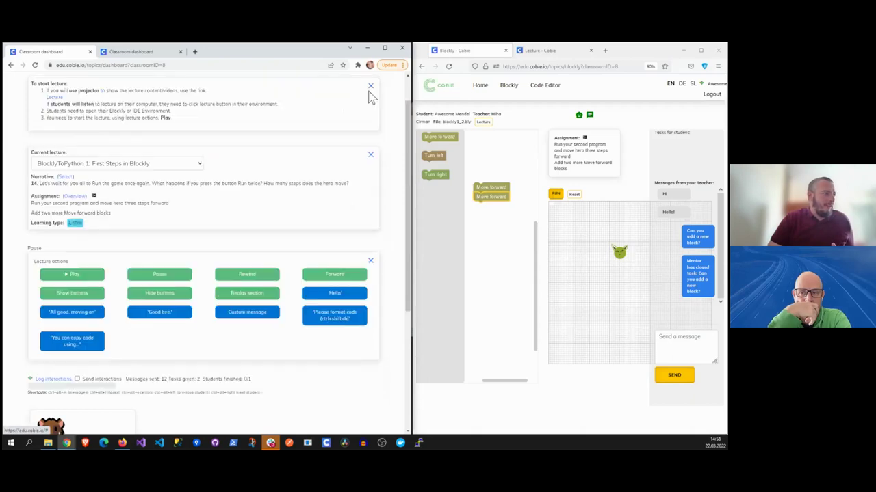
pyautogui.scroll(-2, 294, 243)
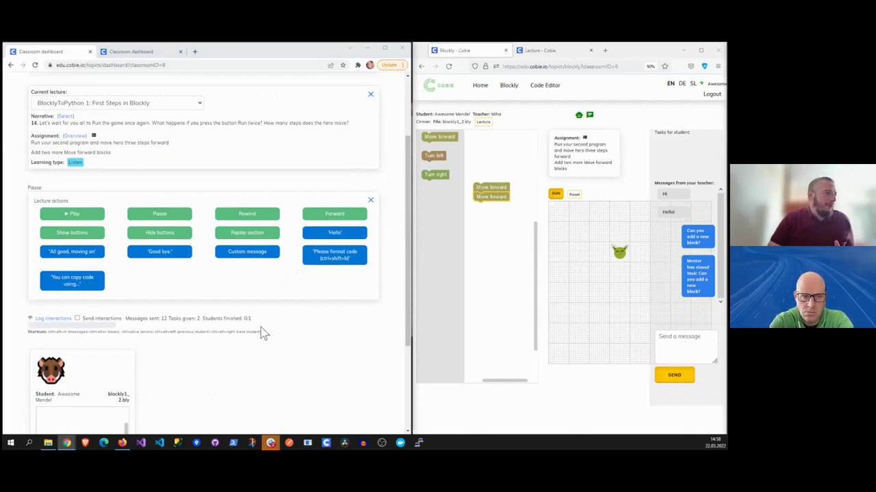
pyautogui.scroll(-1, 263, 333)
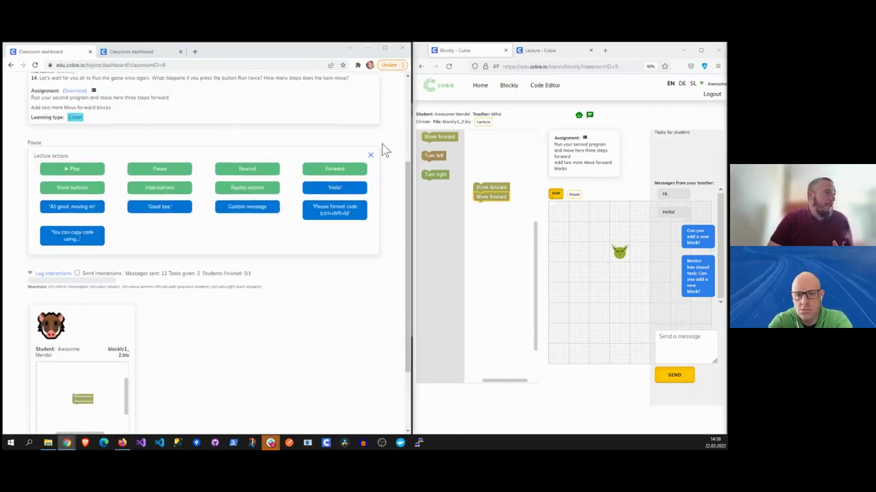
pyautogui.scroll(2, 383, 148)
pyautogui.click(154, 137)
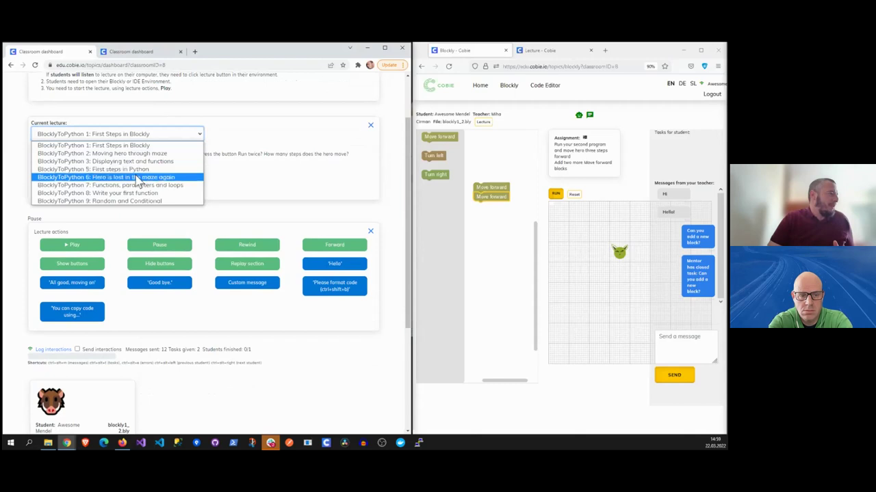
pyautogui.click(137, 177)
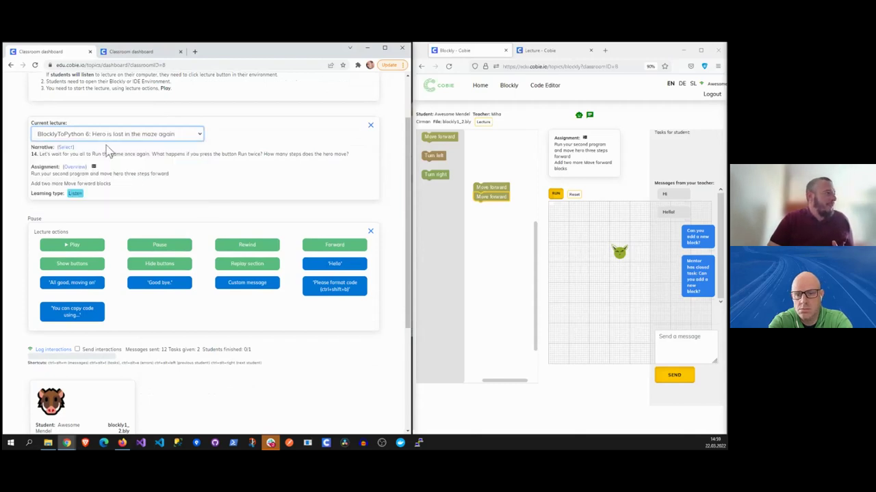
pyautogui.click(137, 134)
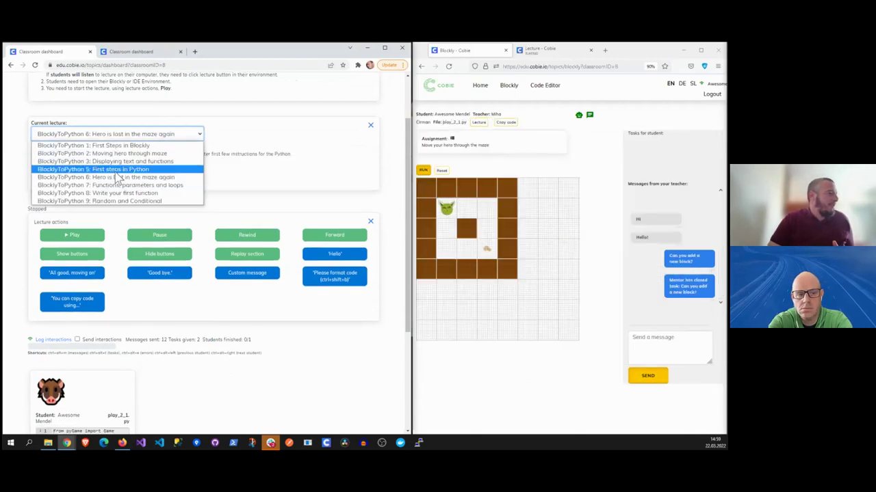
pyautogui.click(116, 169)
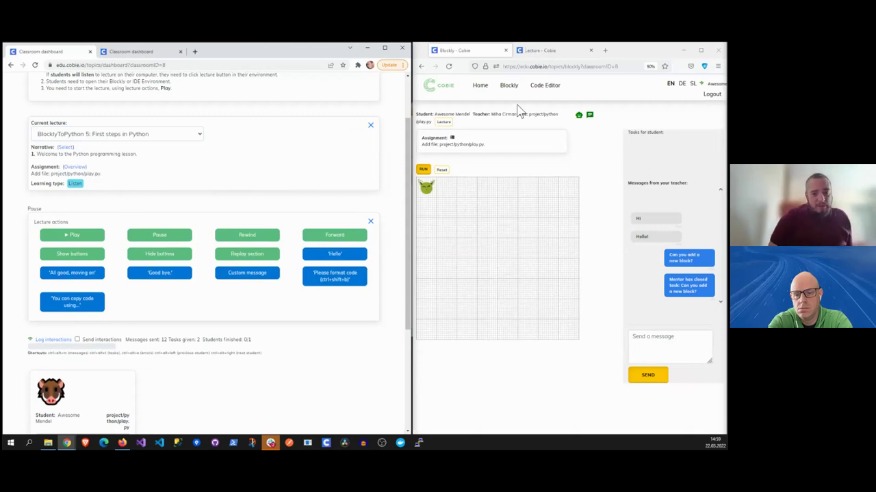
# - From Home, open the Demo MVP classroom's IDE and start the Current Workshop session
pyautogui.click(480, 88)
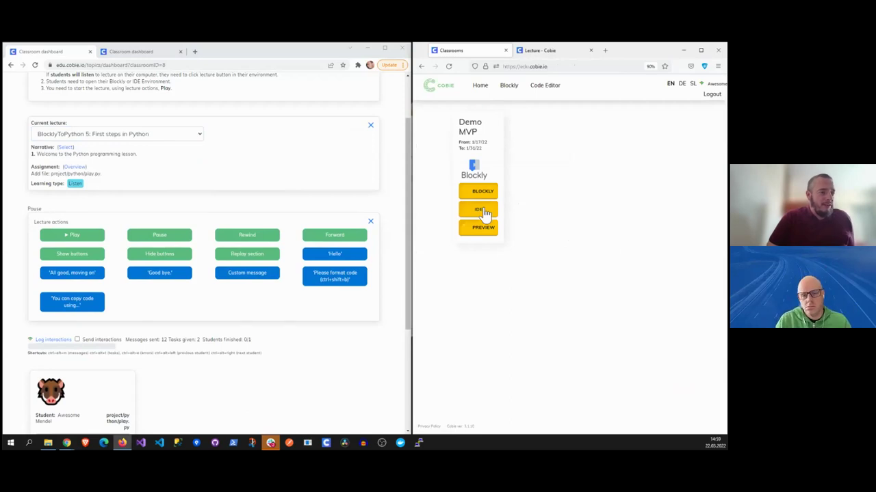
pyautogui.click(483, 211)
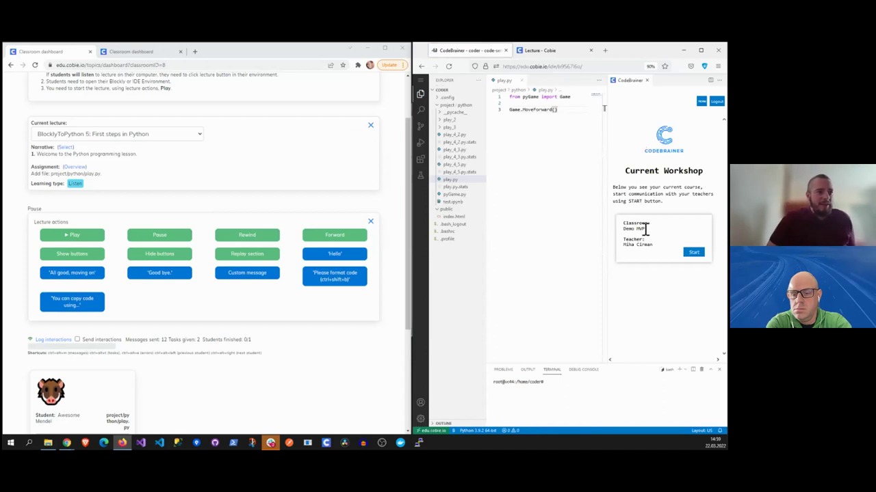
pyautogui.click(693, 255)
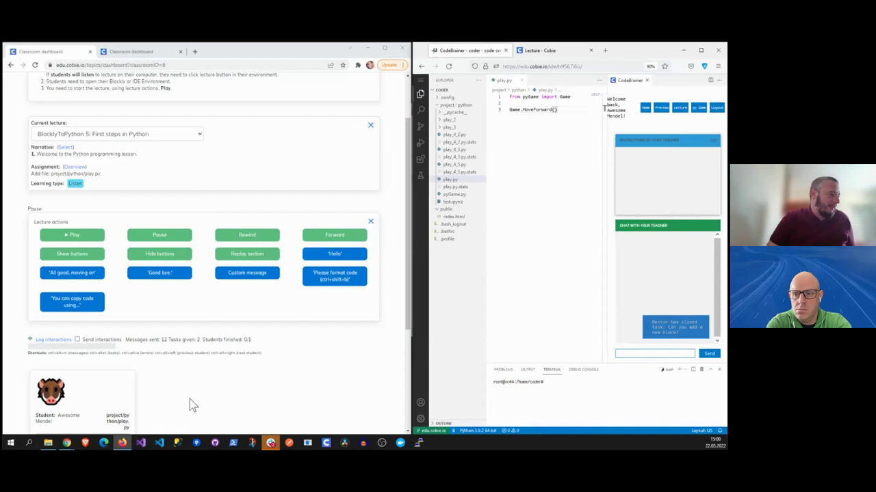
pyautogui.scroll(-3, 190, 399)
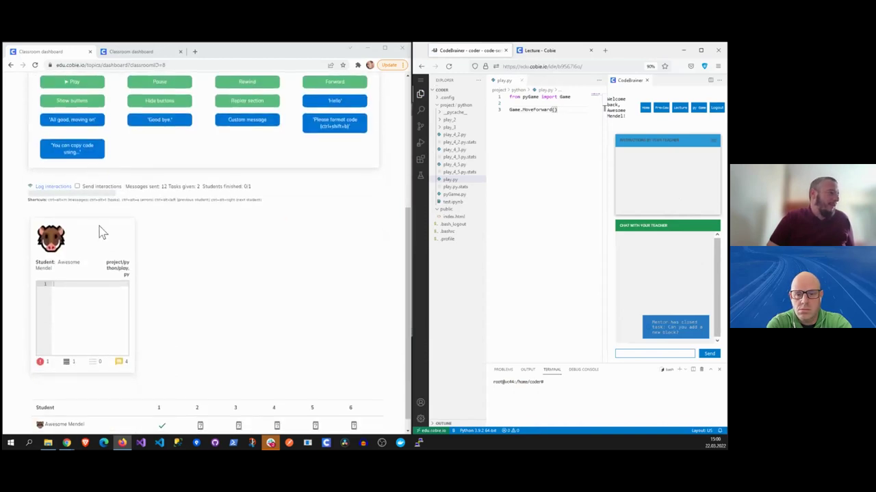
# - Open Awesome Mendel's panel, show all files, and view play_2_1.py, then the empty play.py
pyautogui.click(101, 233)
pyautogui.scroll(-2, 178, 236)
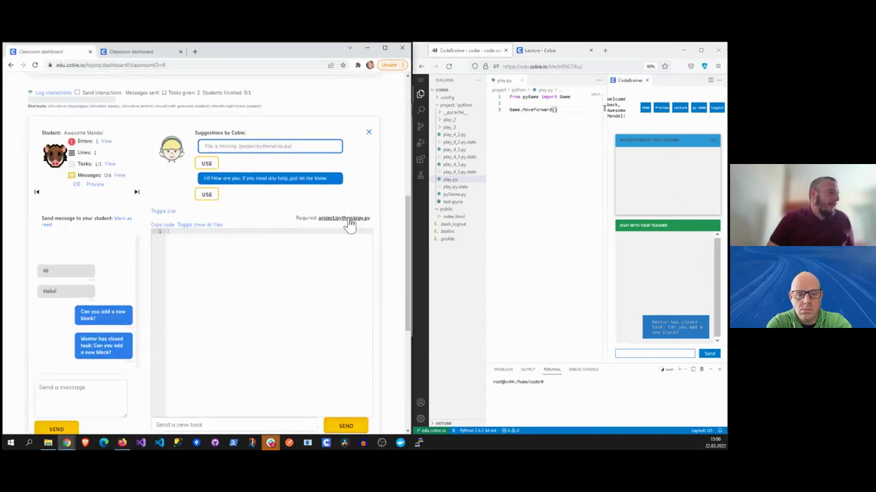
pyautogui.click(205, 226)
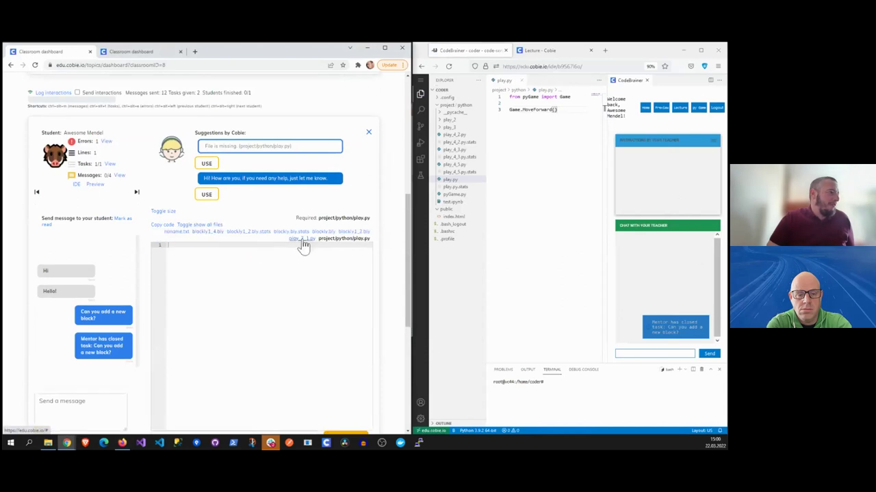
pyautogui.click(302, 241)
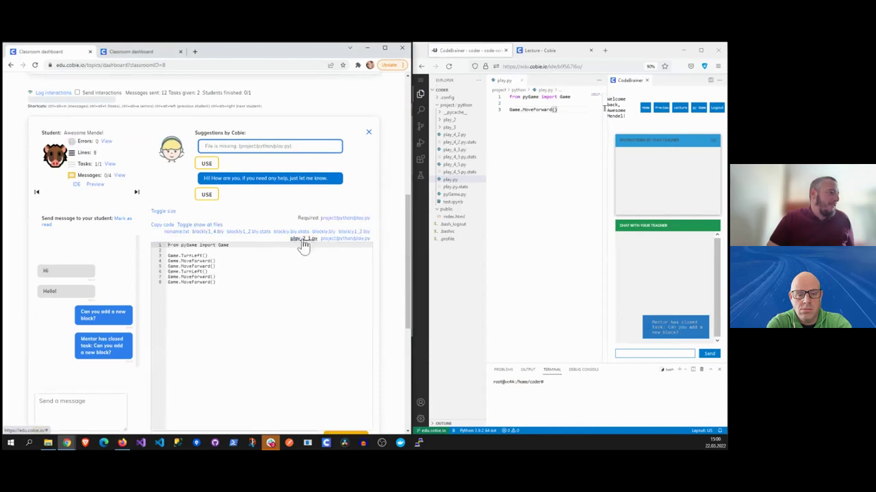
pyautogui.click(342, 227)
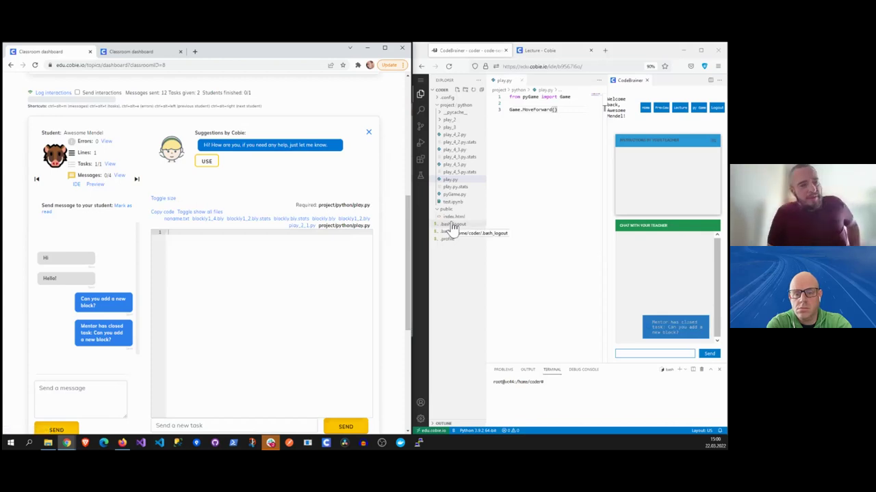
# - Duplicate the Game.MoveForward() line of play.py onto a new line 4
pyautogui.click(577, 157)
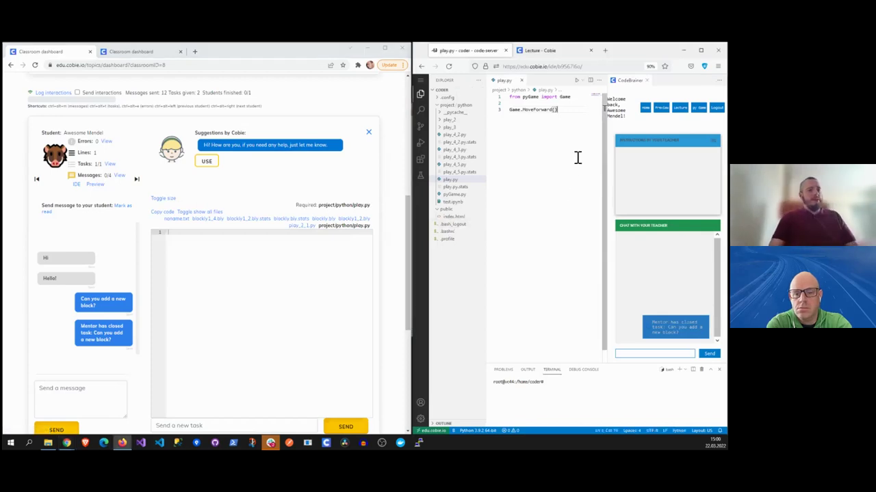
pyautogui.press('Return')
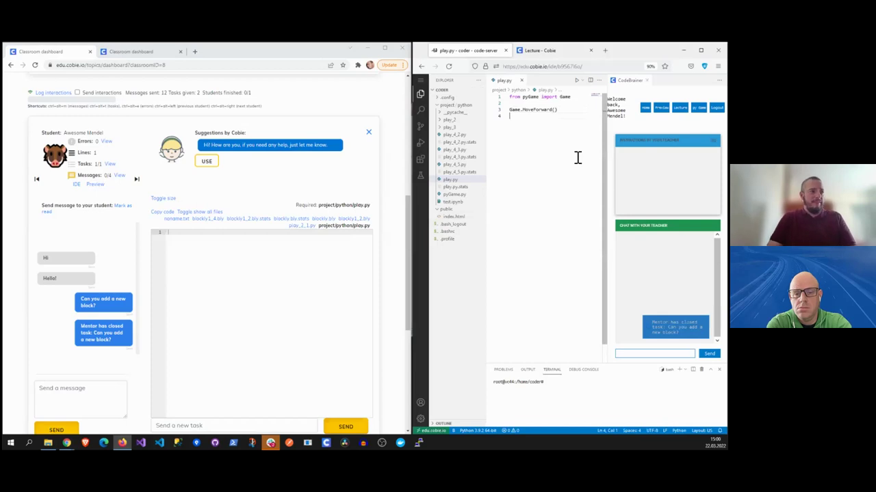
pyautogui.press('Up')
pyautogui.hotkey('shift', 'End')
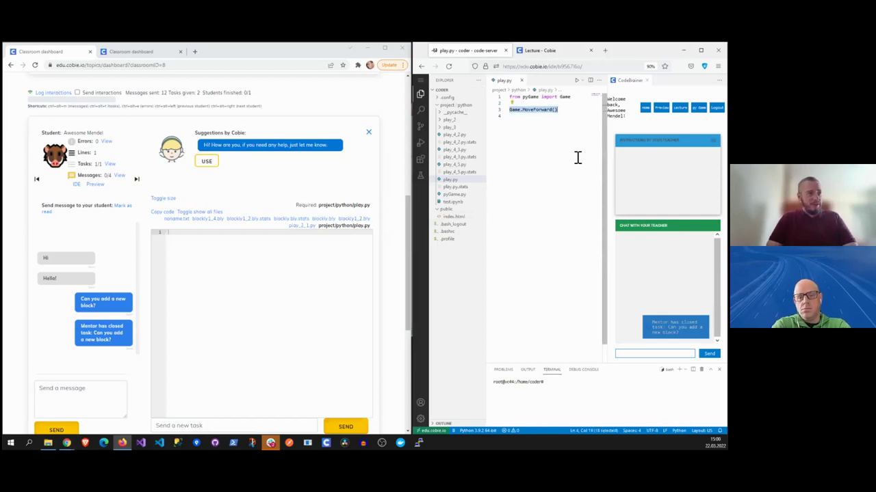
pyautogui.hotkey('ctrl', 'c')
pyautogui.press('Down')
pyautogui.hotkey('ctrl', 'v')
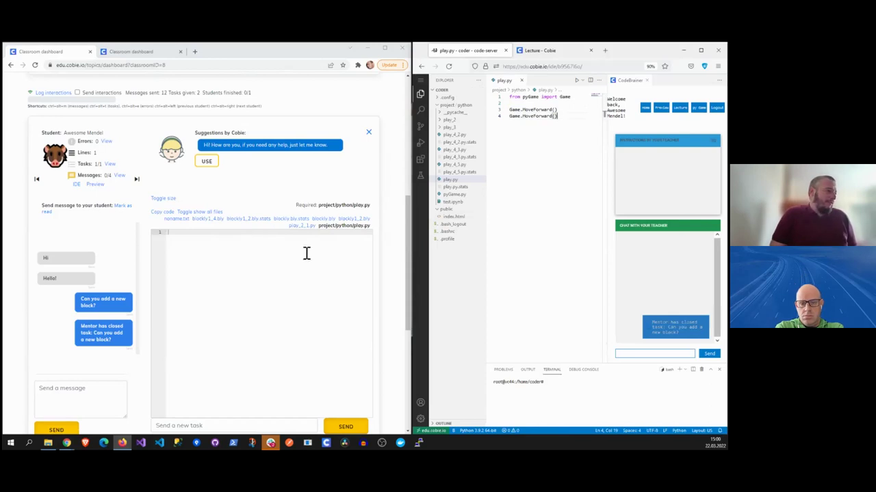
# - Refresh the dashboard's play.py view and select the first Game.MoveForward() on line 3
pyautogui.click(324, 220)
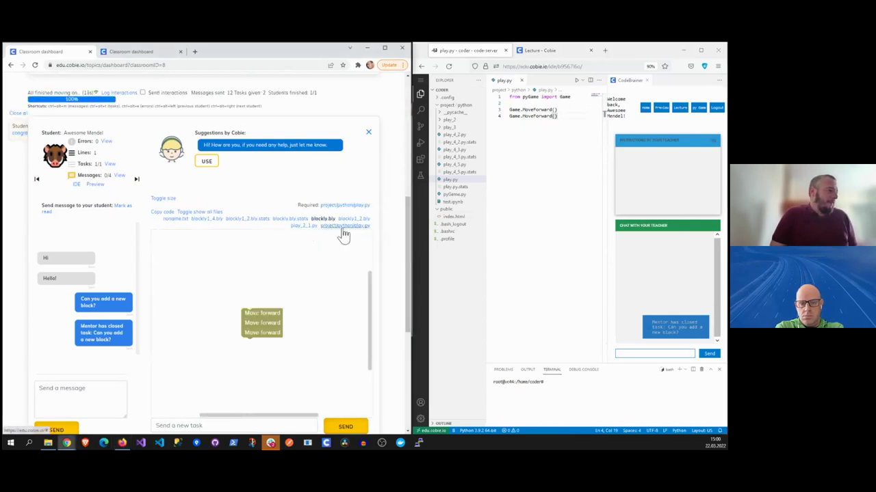
pyautogui.click(344, 226)
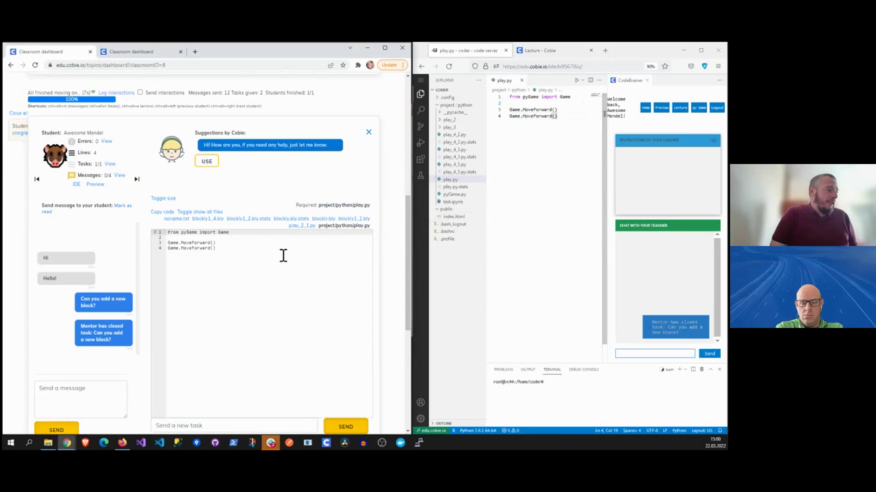
pyautogui.click(226, 241)
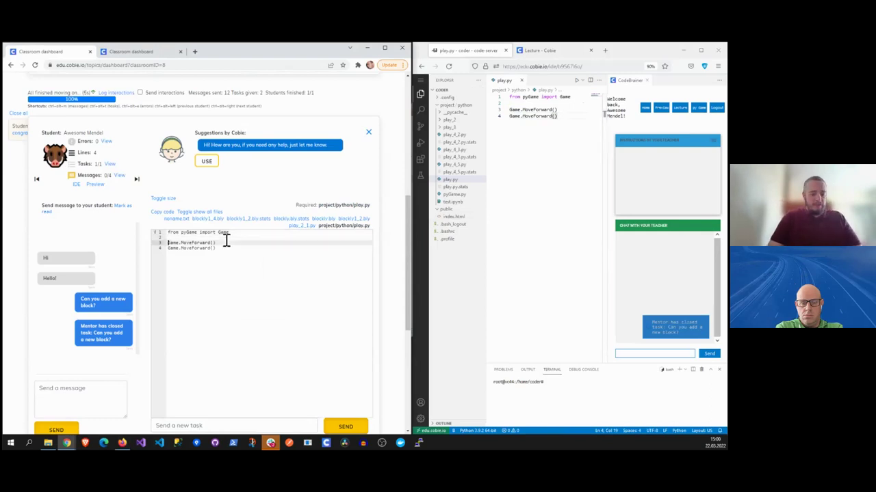
pyautogui.hotkey('shift', 'End')
pyautogui.scroll(-1, 226, 241)
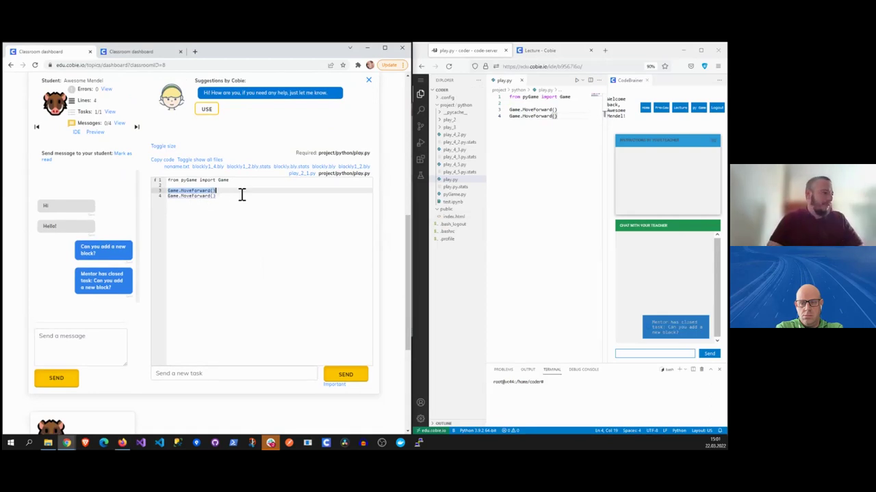
# - Send the task 'Please check this part of code.' and open it in the student editor
pyautogui.click(181, 374)
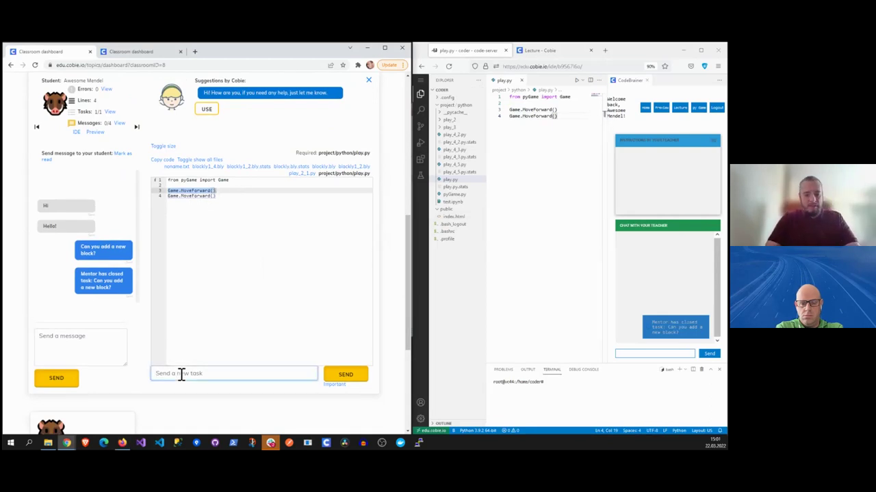
pyautogui.write('Please check this')
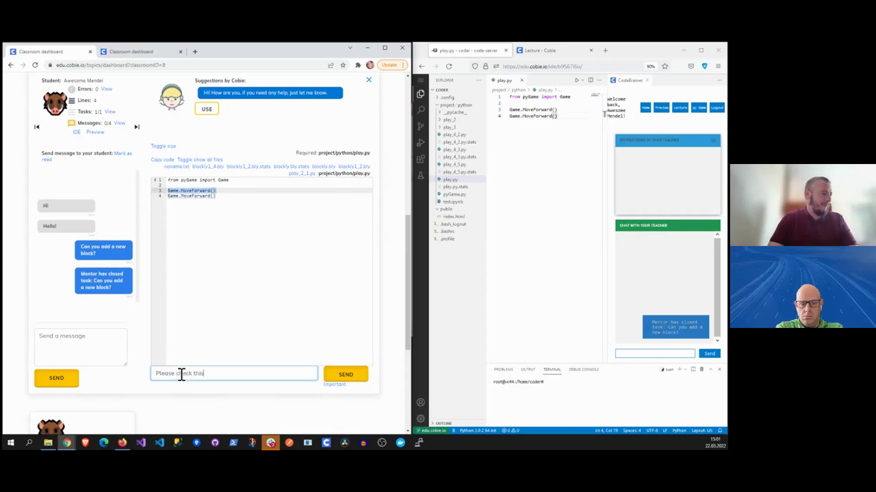
pyautogui.write('  part of code.')
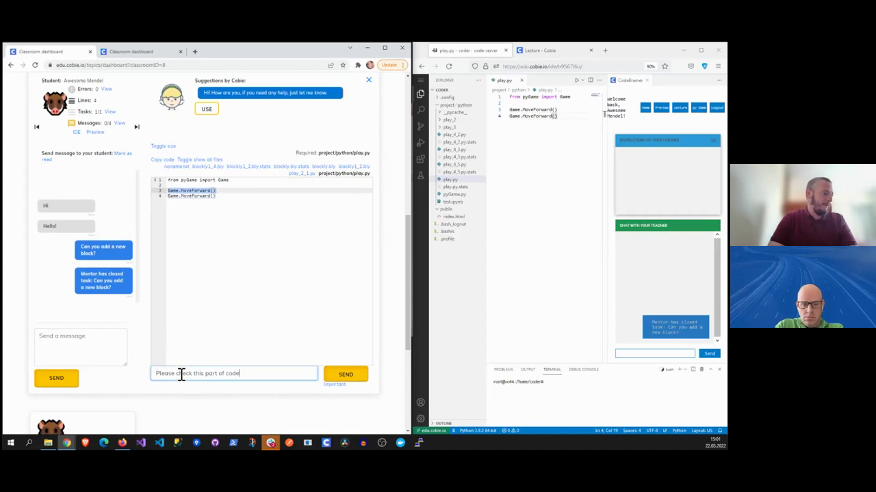
pyautogui.click(344, 381)
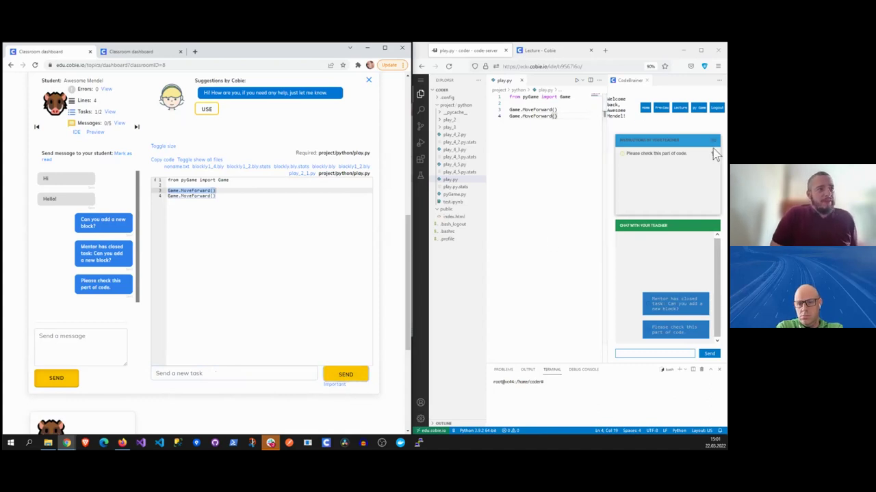
pyautogui.click(715, 157)
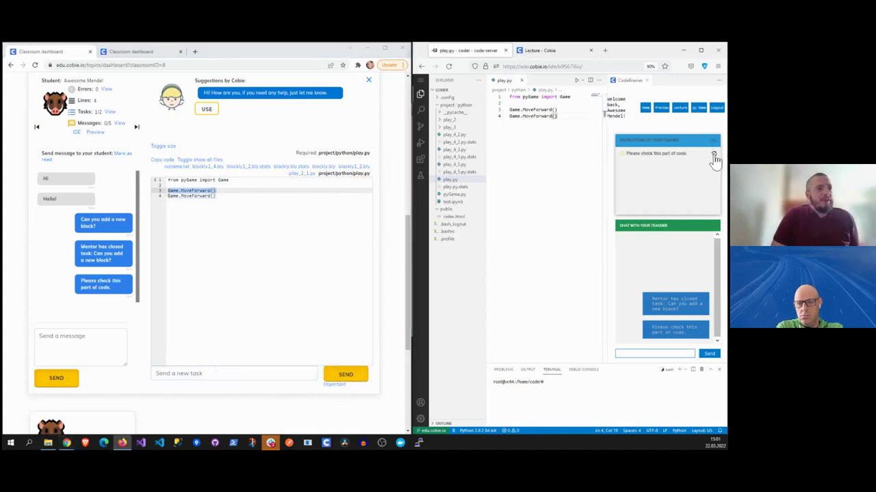
pyautogui.click(715, 157)
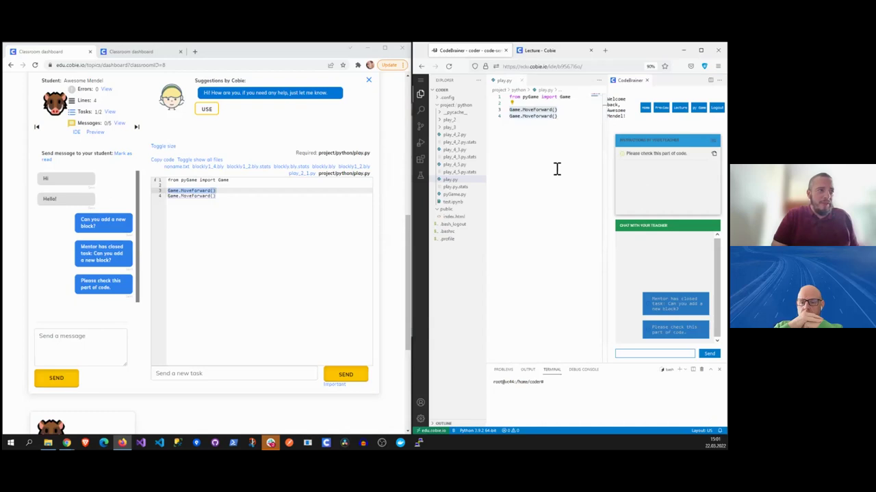
# - Run play.py, then play the Blockly - Cobie level to watch the hero move forward
pyautogui.click(547, 147)
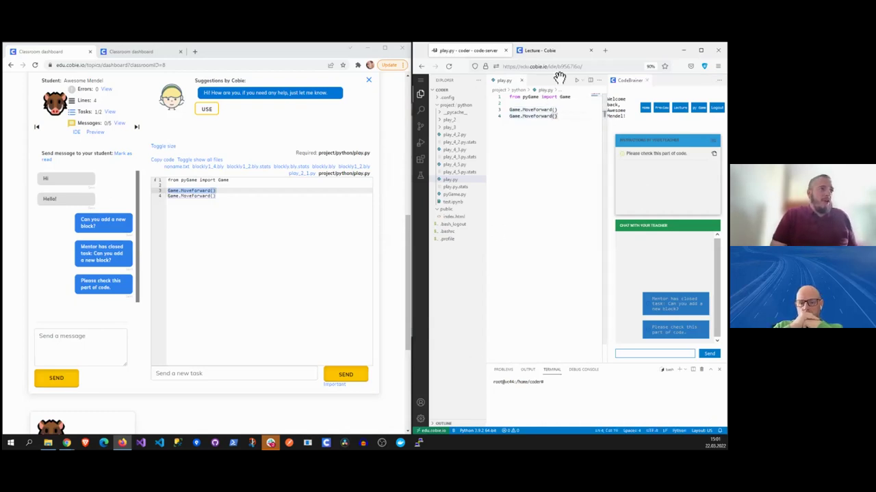
pyautogui.click(697, 109)
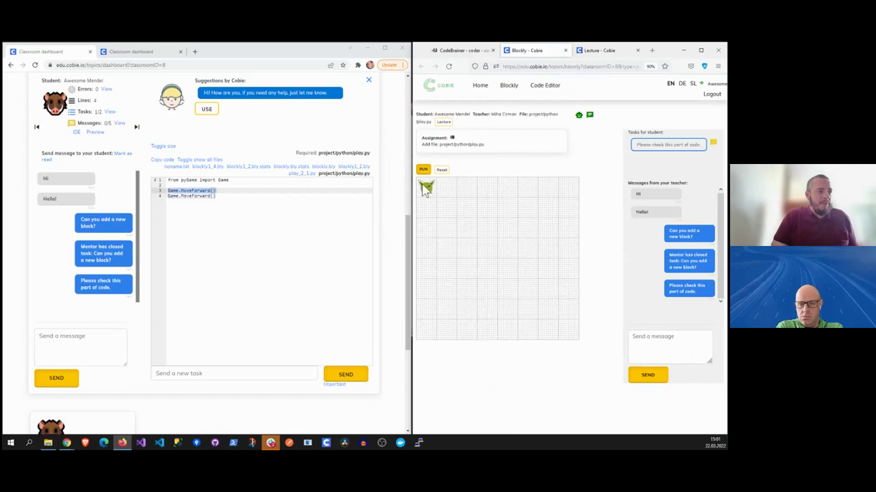
pyautogui.click(459, 50)
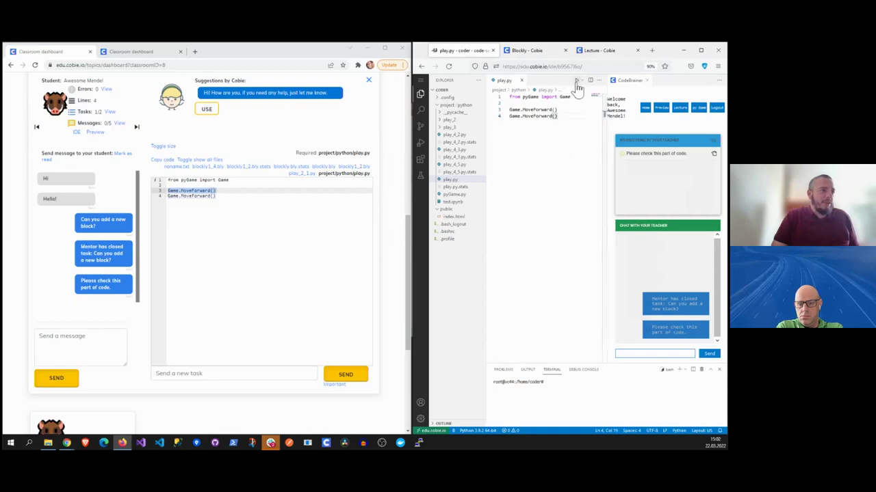
pyautogui.click(576, 81)
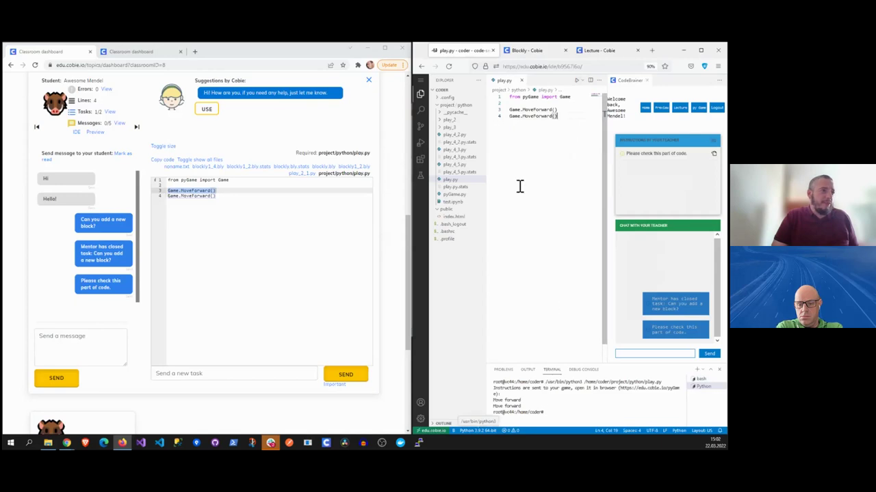
pyautogui.click(526, 52)
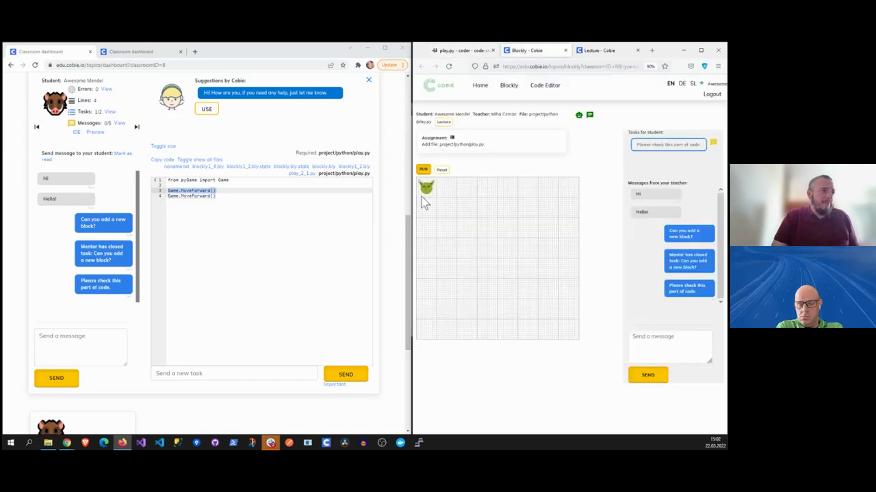
pyautogui.click(425, 170)
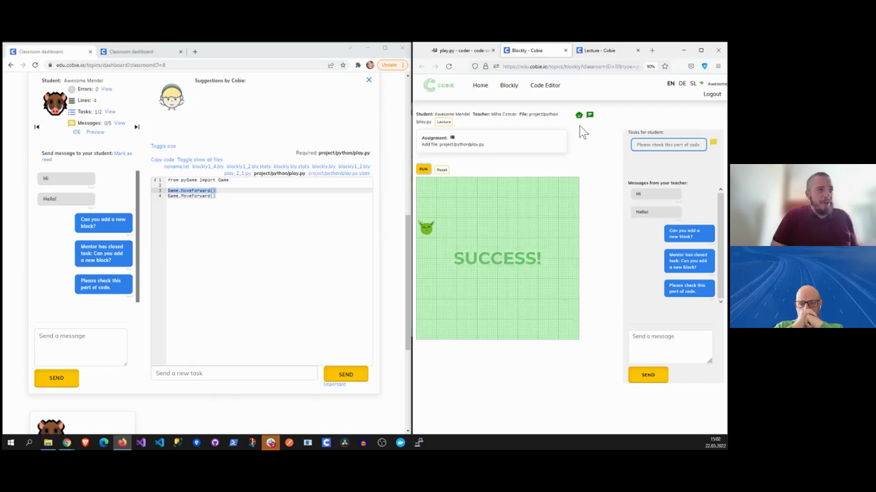
pyautogui.click(477, 60)
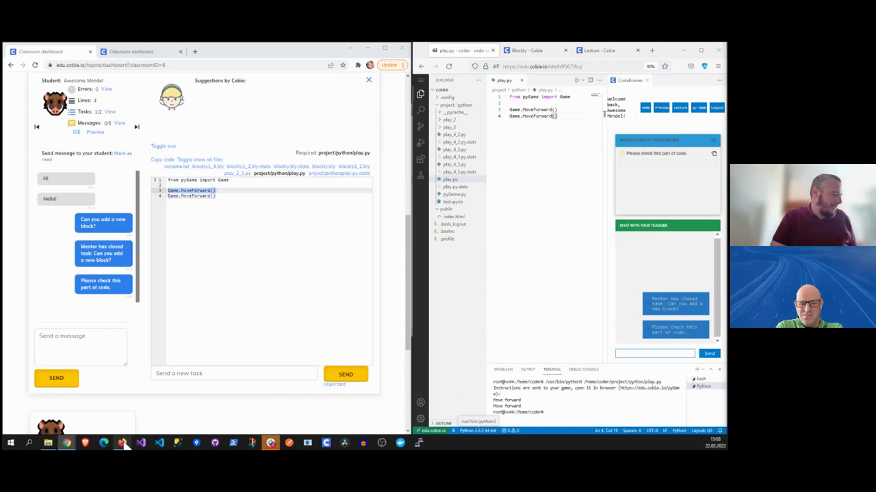
pyautogui.moveTo(67, 443)
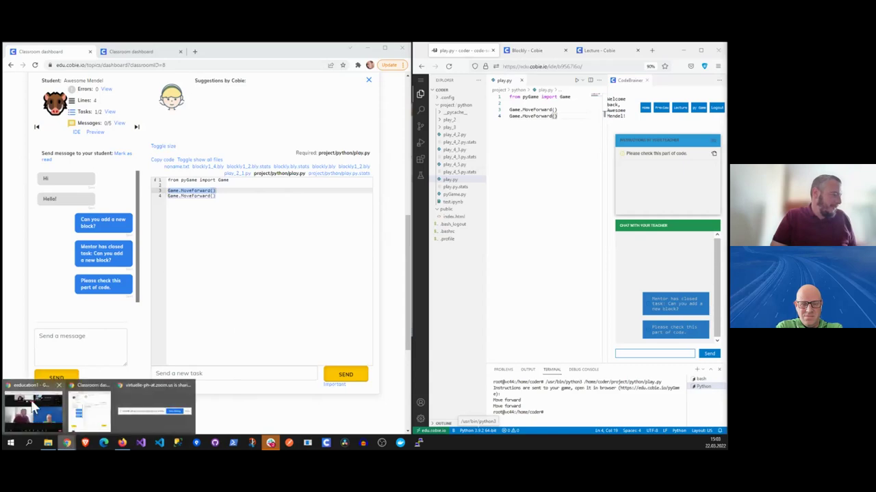
# - Switch windows via the Chrome taskbar thumbnail and minimise the Classroom dashboard window
pyautogui.click(35, 409)
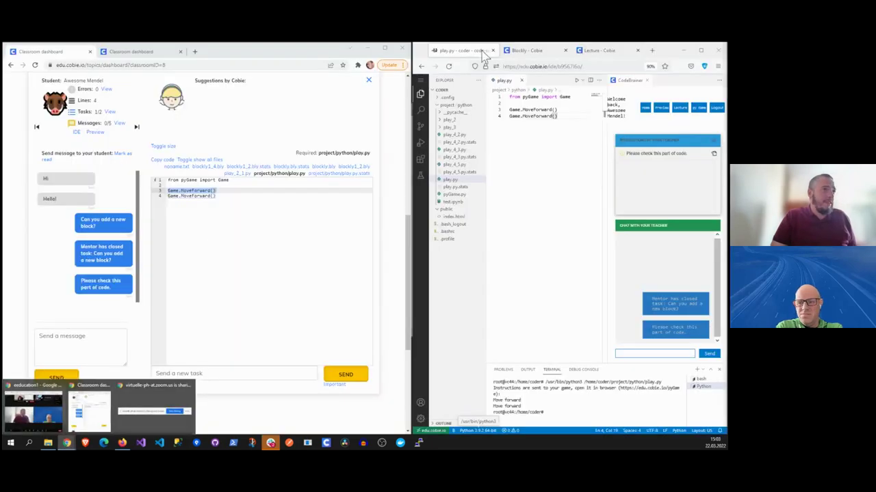
pyautogui.click(367, 50)
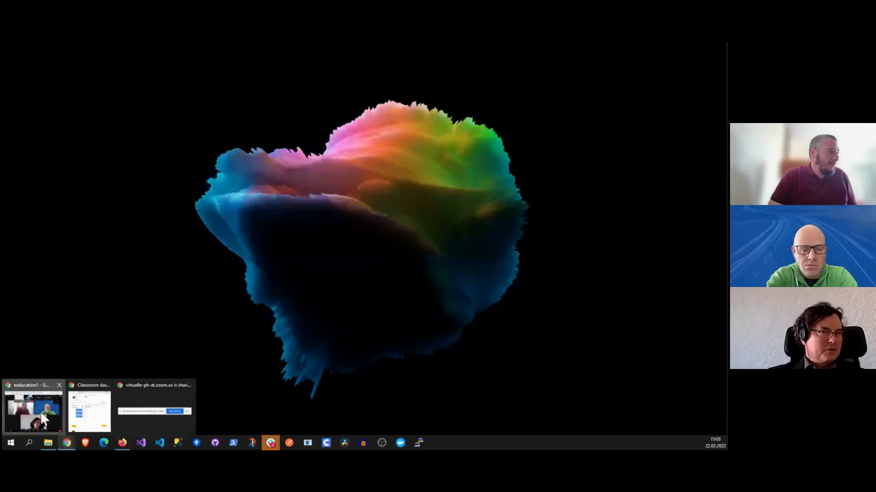
# - Restore the Chrome windows and bring the play.py code editor back into view
pyautogui.click(41, 413)
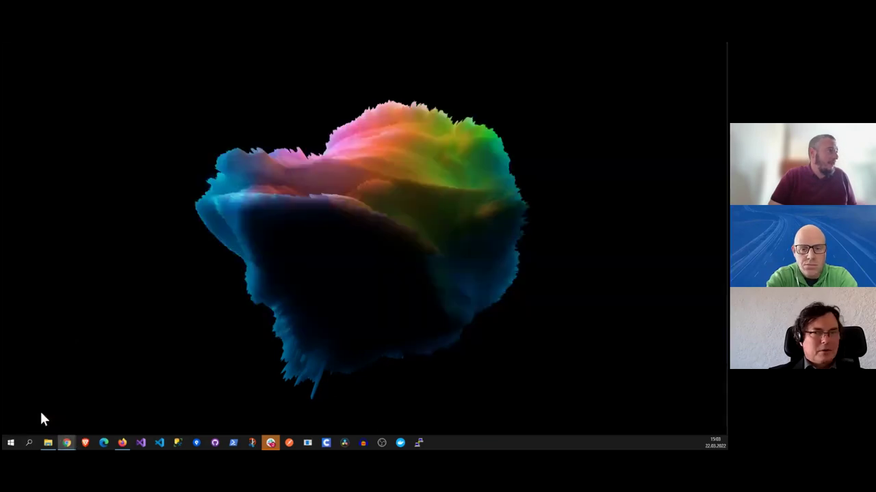
pyautogui.click(600, 51)
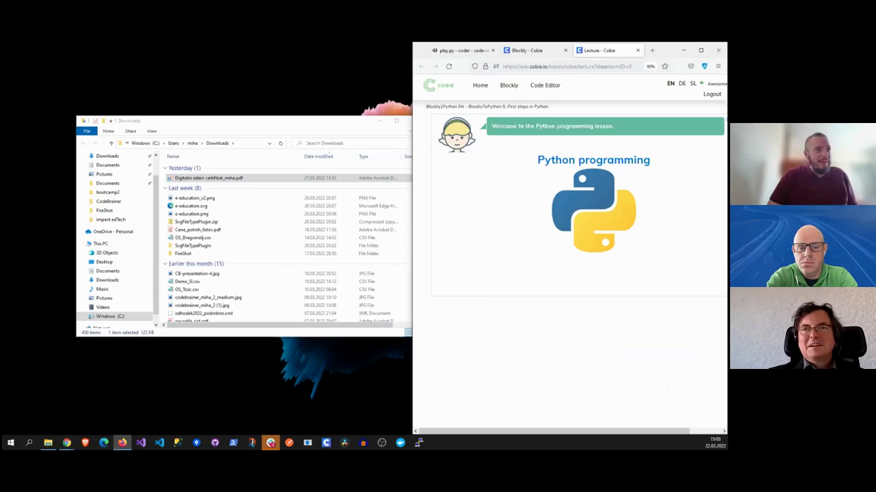
pyautogui.click(464, 52)
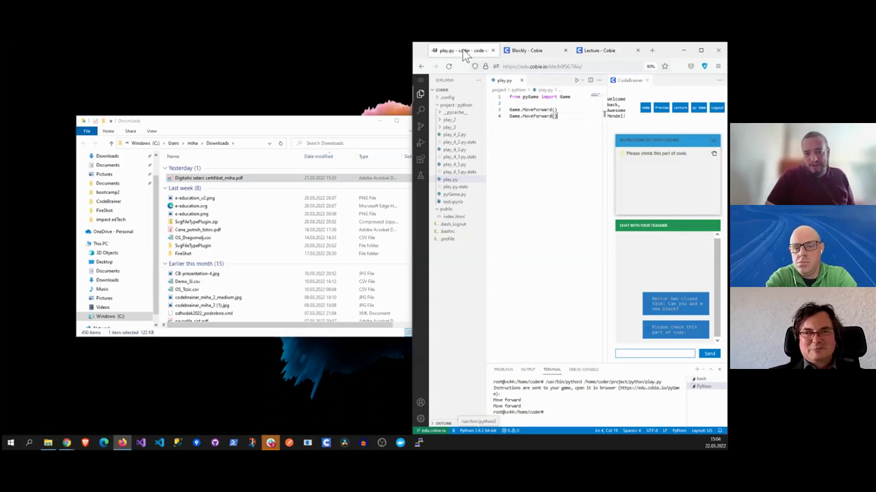
pyautogui.moveTo(716, 288)
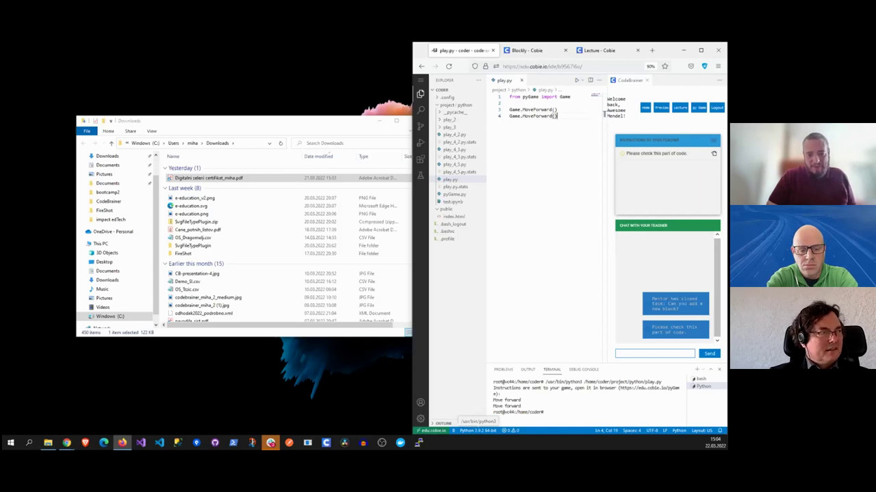
pyautogui.hotkey('alt', 'Tab')
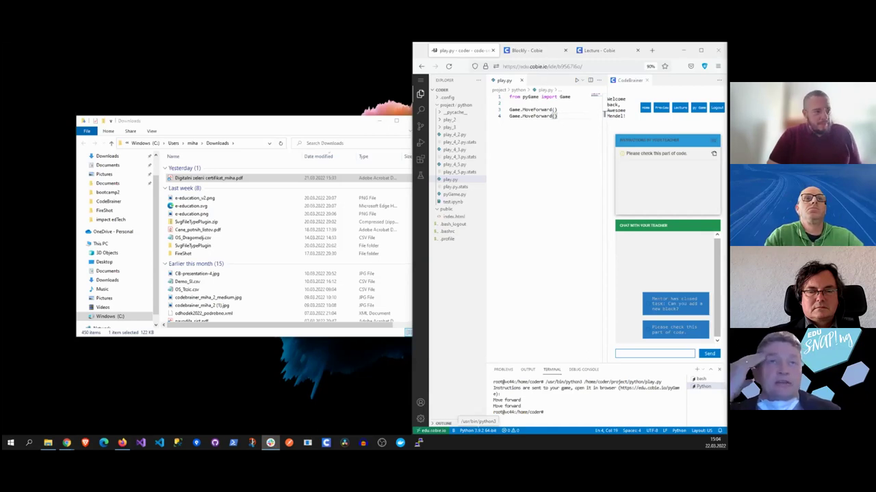
# - Minimise the Downloads window and bring up the Cobie AI Google Slides presentation
pyautogui.click(380, 122)
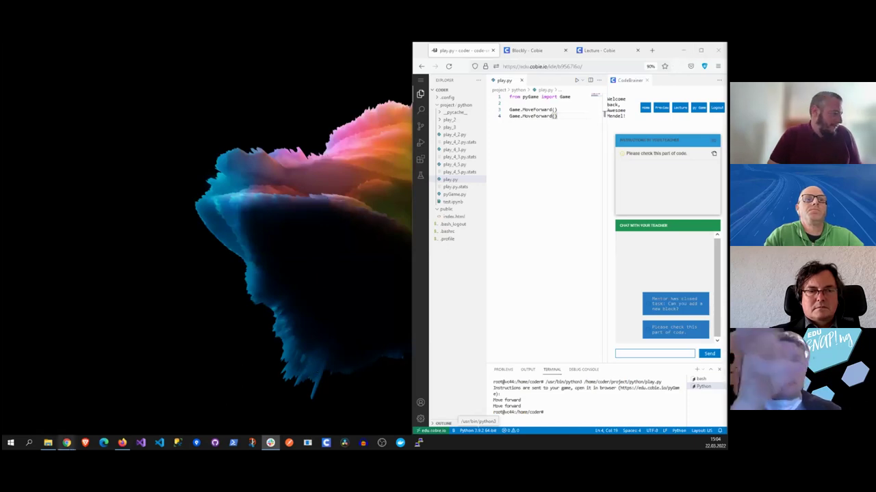
pyautogui.moveTo(67, 443)
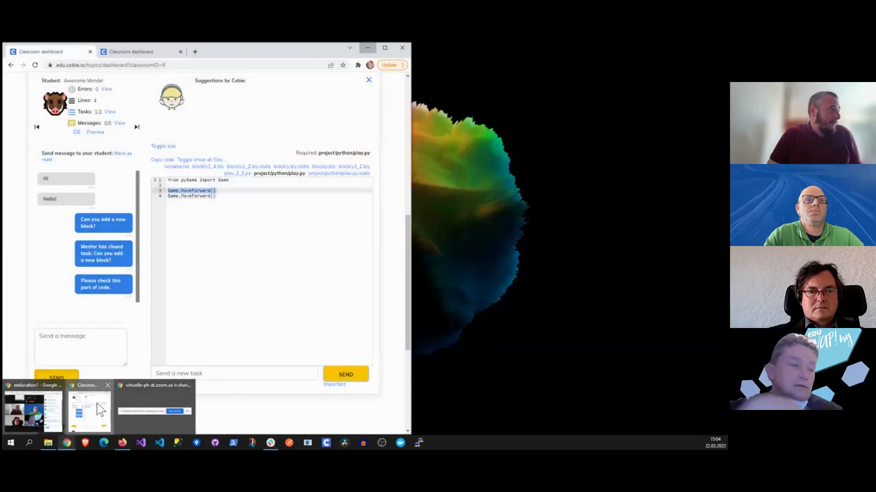
pyautogui.click(96, 410)
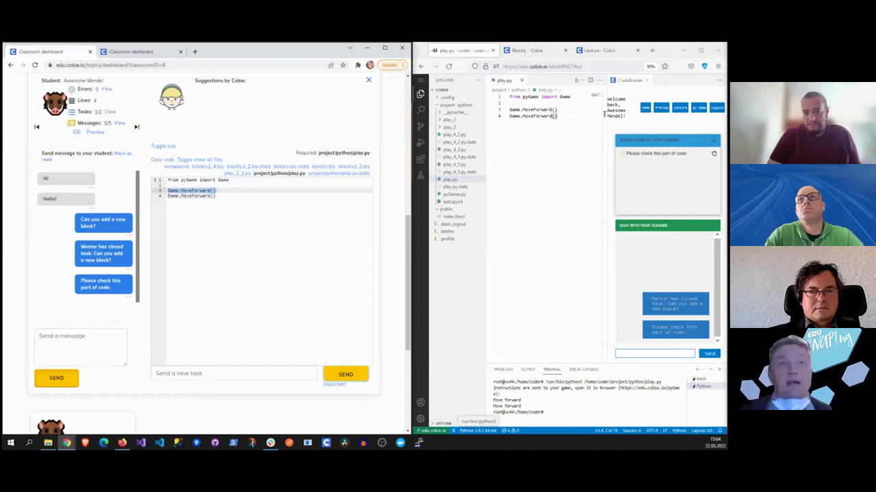
pyautogui.hotkey('alt', 'Tab')
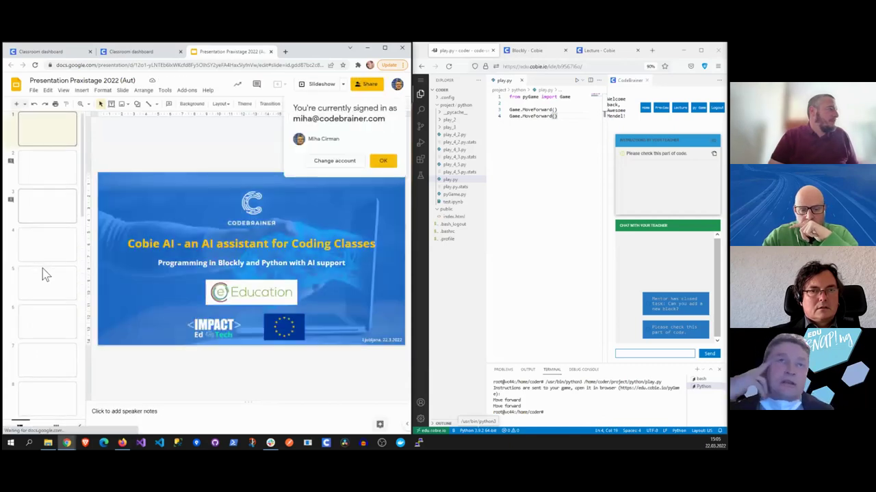
pyautogui.scroll(-3, 42, 274)
pyautogui.scroll(3, 42, 274)
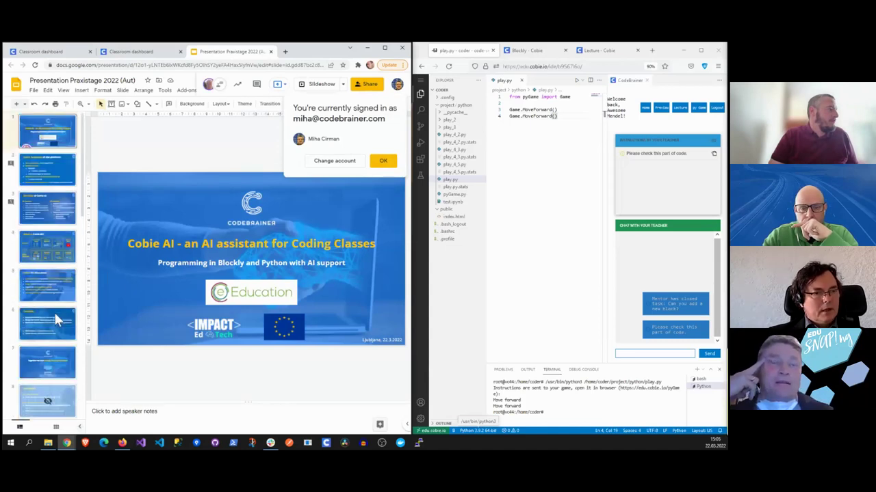
# - Open slide 6, Contacts, in the Cobie AI presentation
pyautogui.click(53, 311)
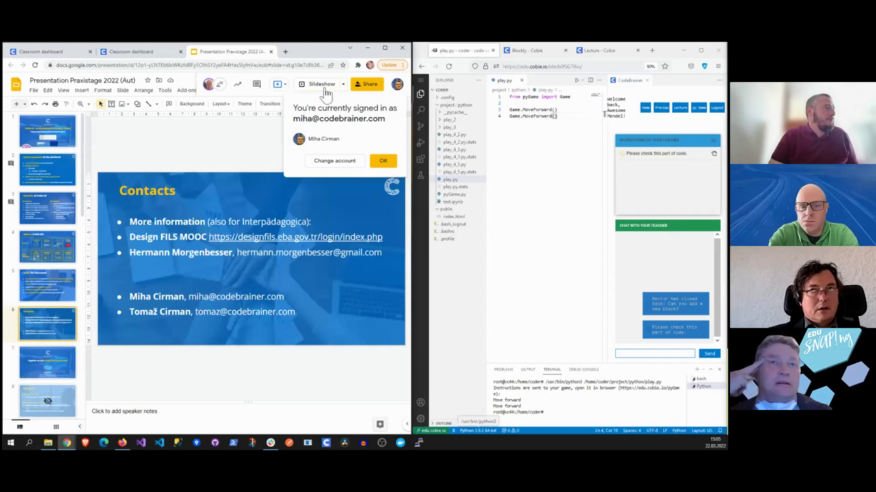